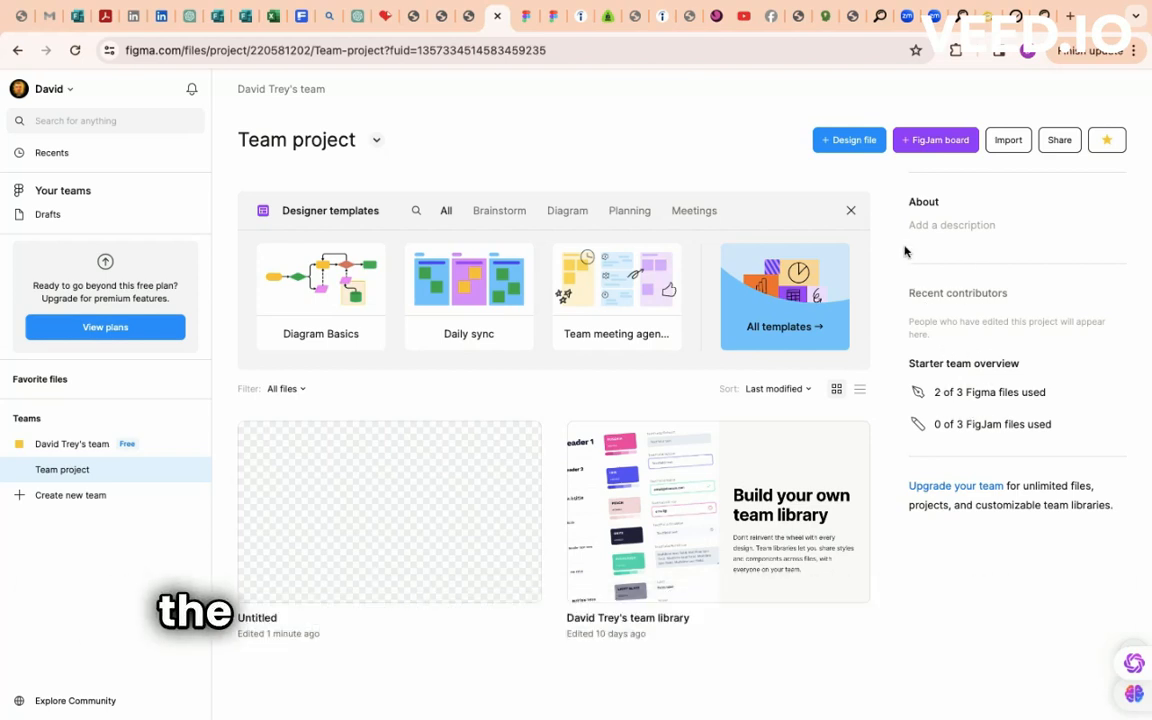
- Create a new blank design file in the Team project and show its prototype settings
{"action": "left_click", "coordinate": [846, 141]}
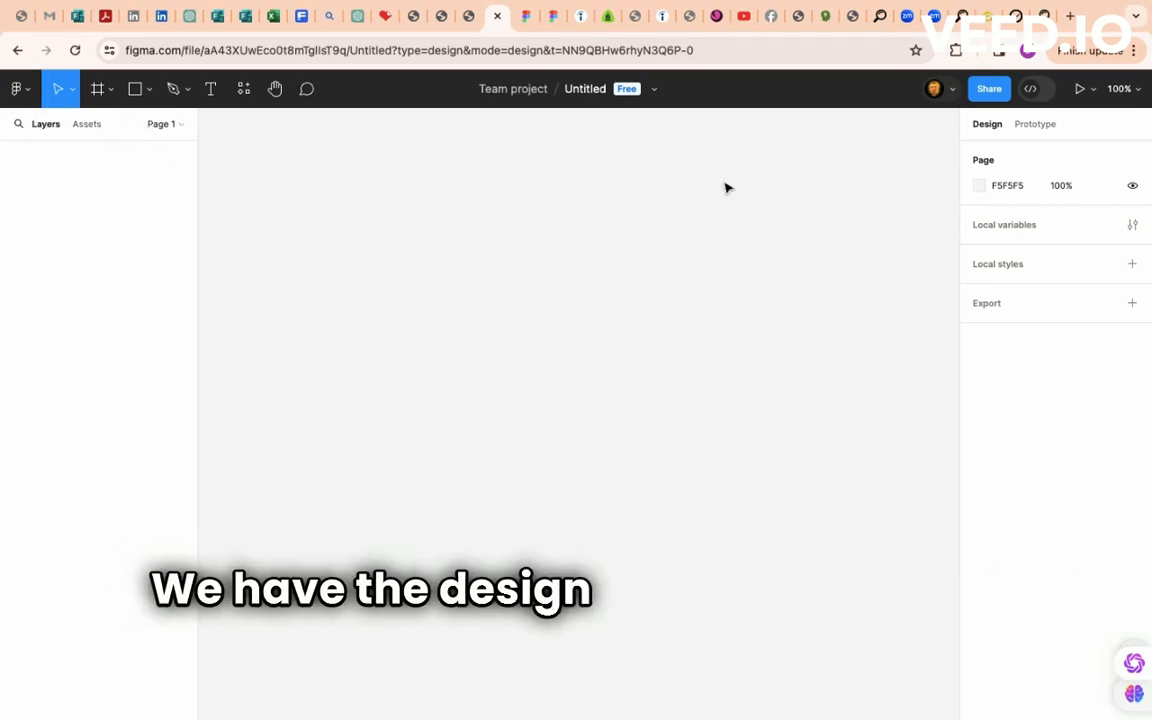
{"action": "left_click", "coordinate": [1036, 126]}
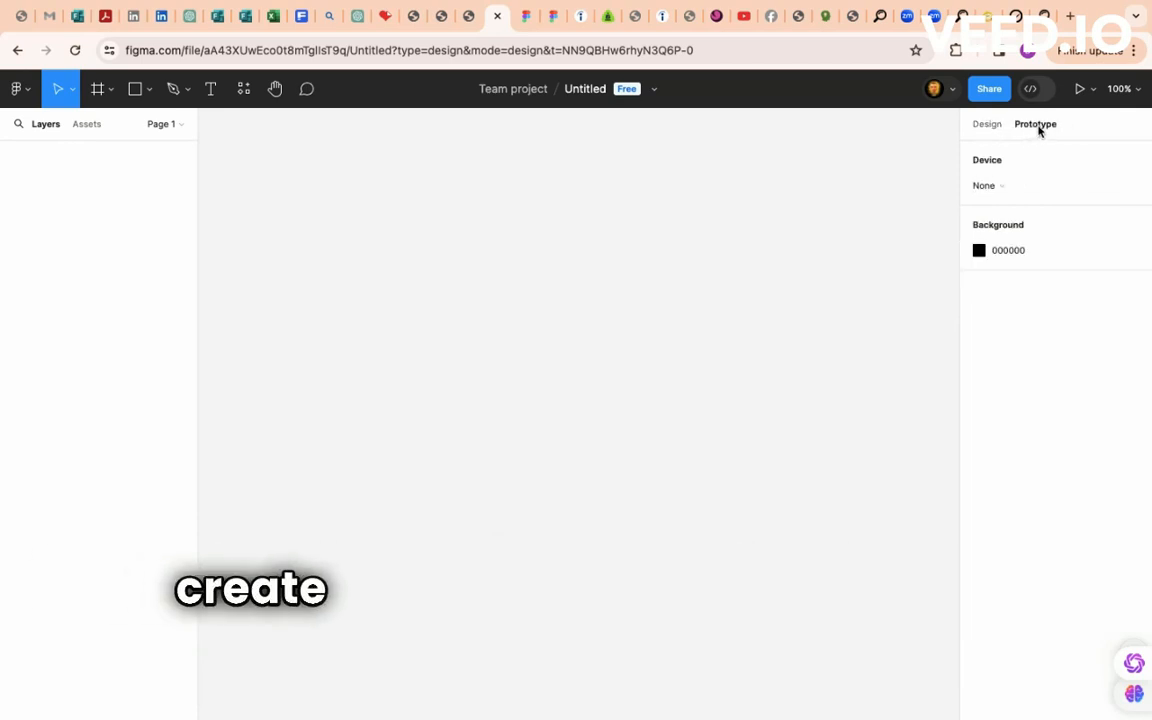
- Set the prototype preview device to iPhone 15 Plus
{"action": "left_click", "coordinate": [1018, 188]}
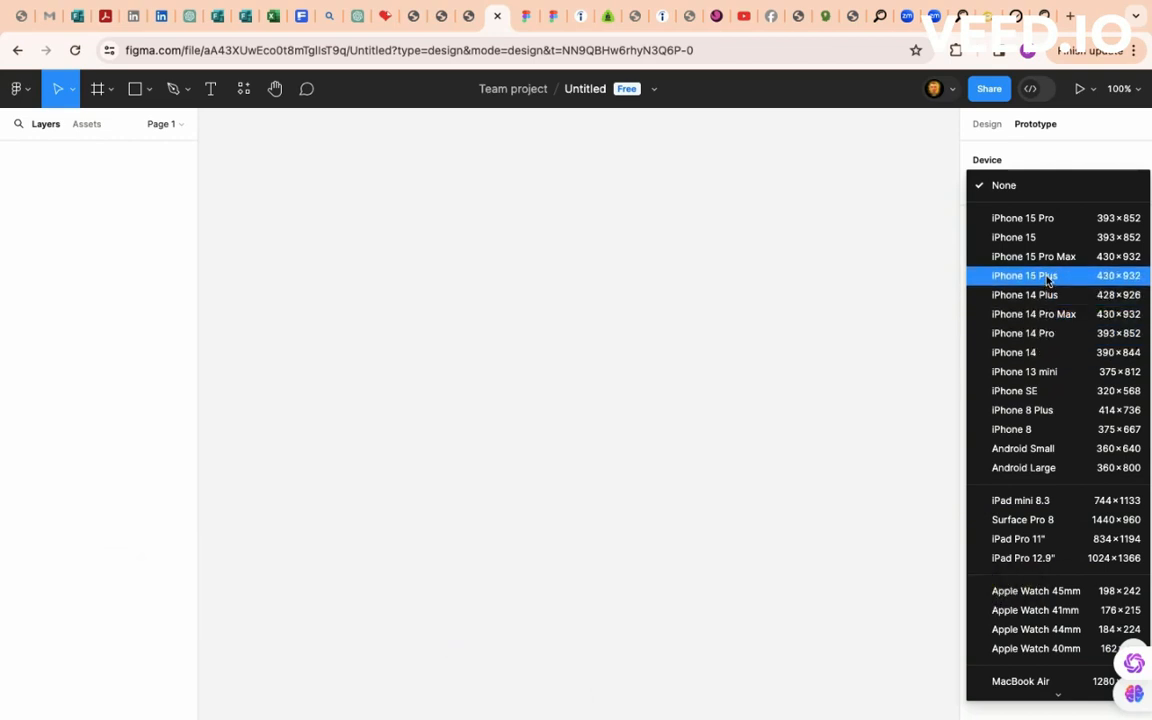
{"action": "left_click", "coordinate": [1048, 281]}
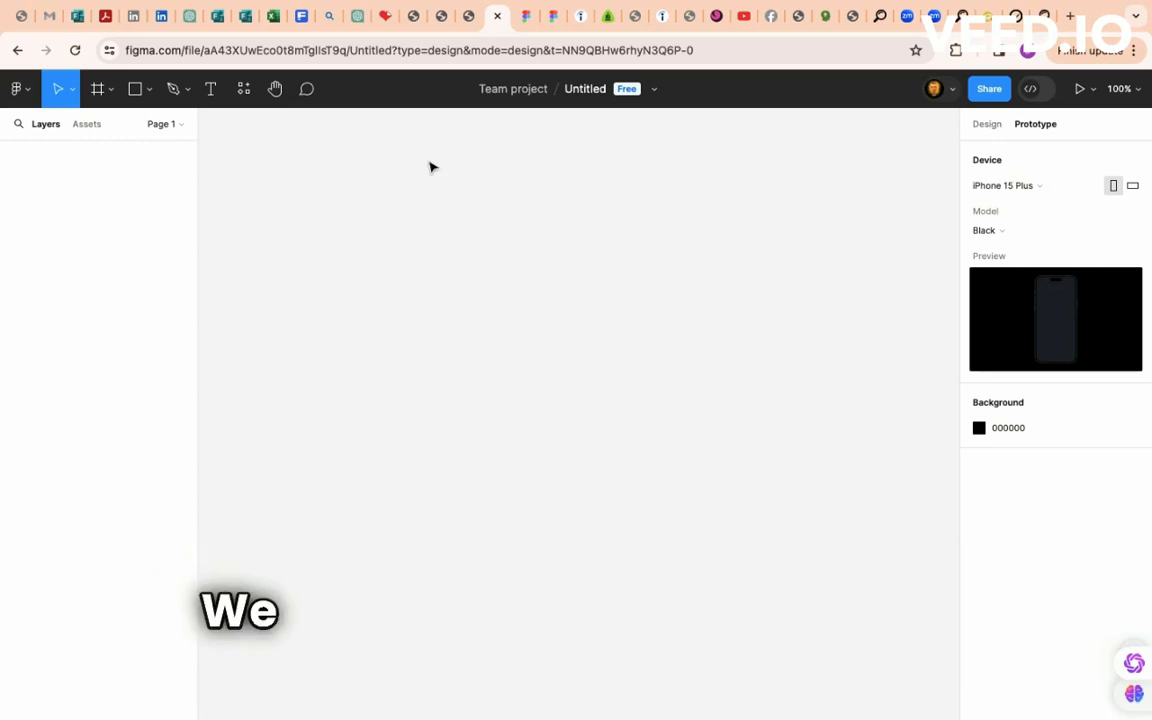
{"action": "left_click", "coordinate": [88, 124]}
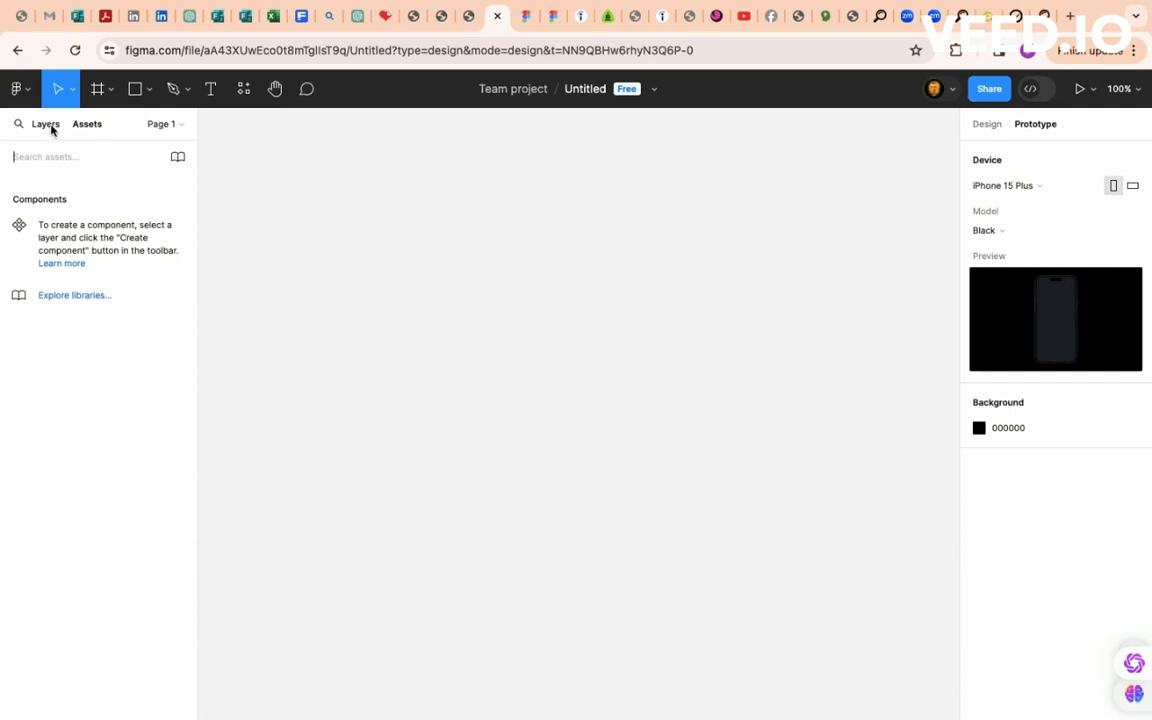
{"action": "left_click", "coordinate": [46, 124]}
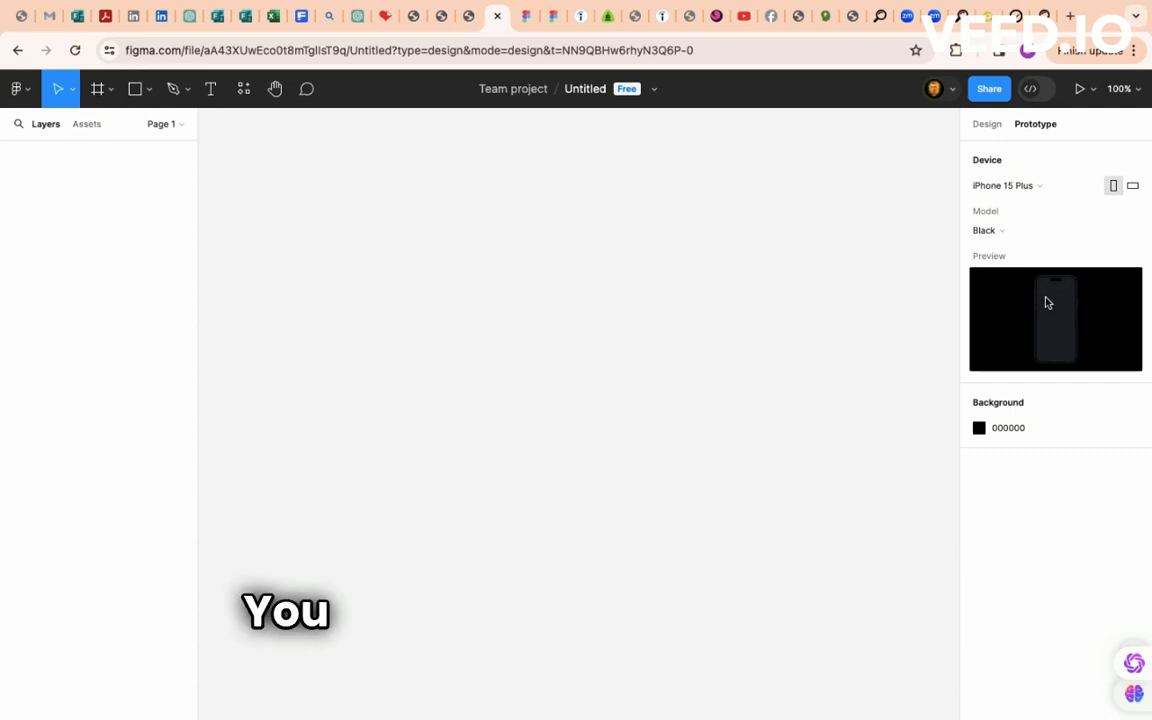
- Turn the preview phone to landscape with the Yellow model, keeping the background, and show frame presets
{"action": "left_click", "coordinate": [1132, 186]}
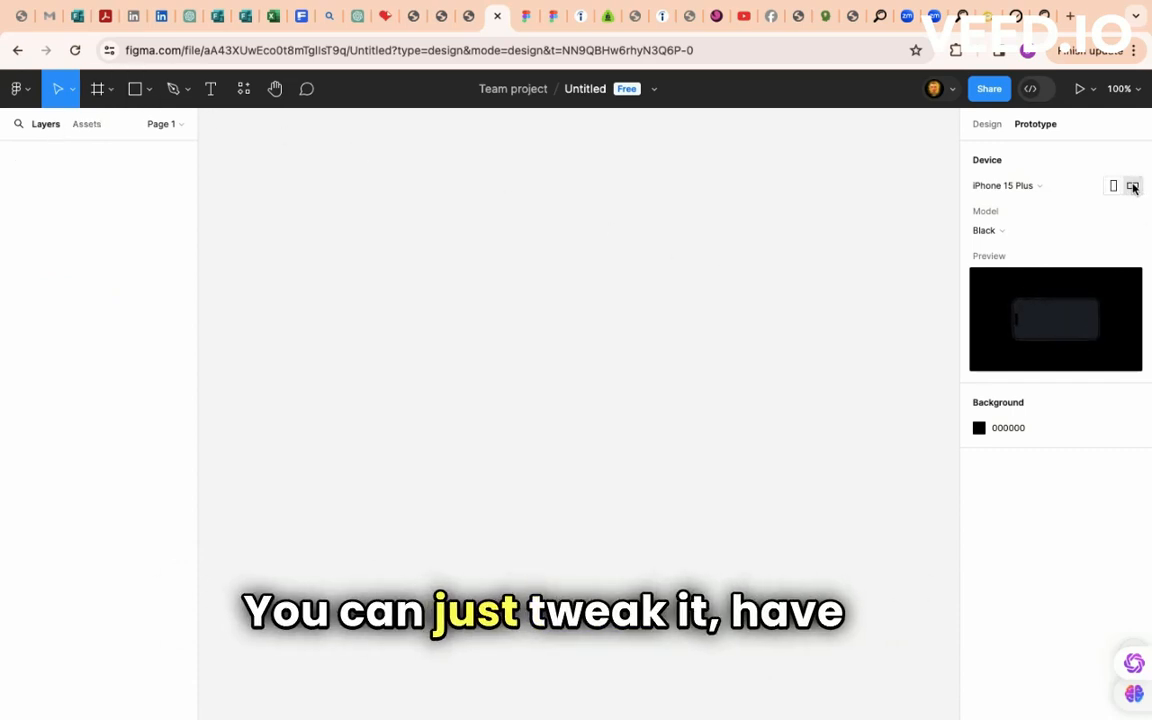
{"action": "left_click", "coordinate": [995, 230]}
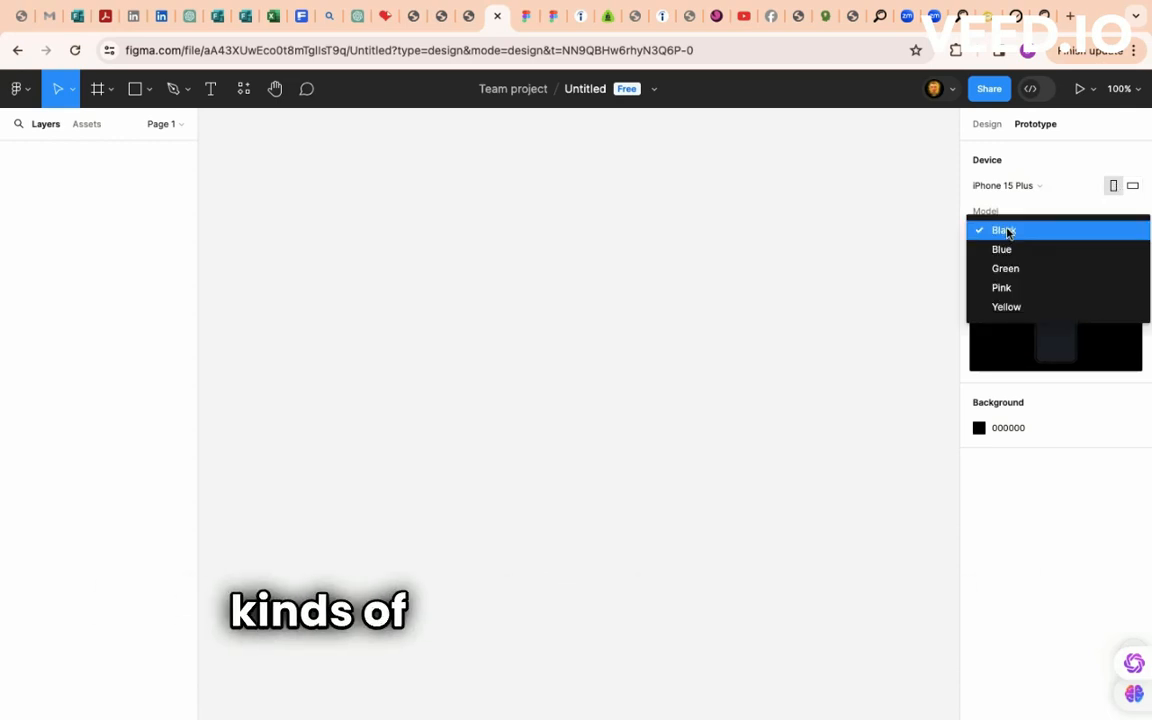
{"action": "left_click", "coordinate": [1013, 310]}
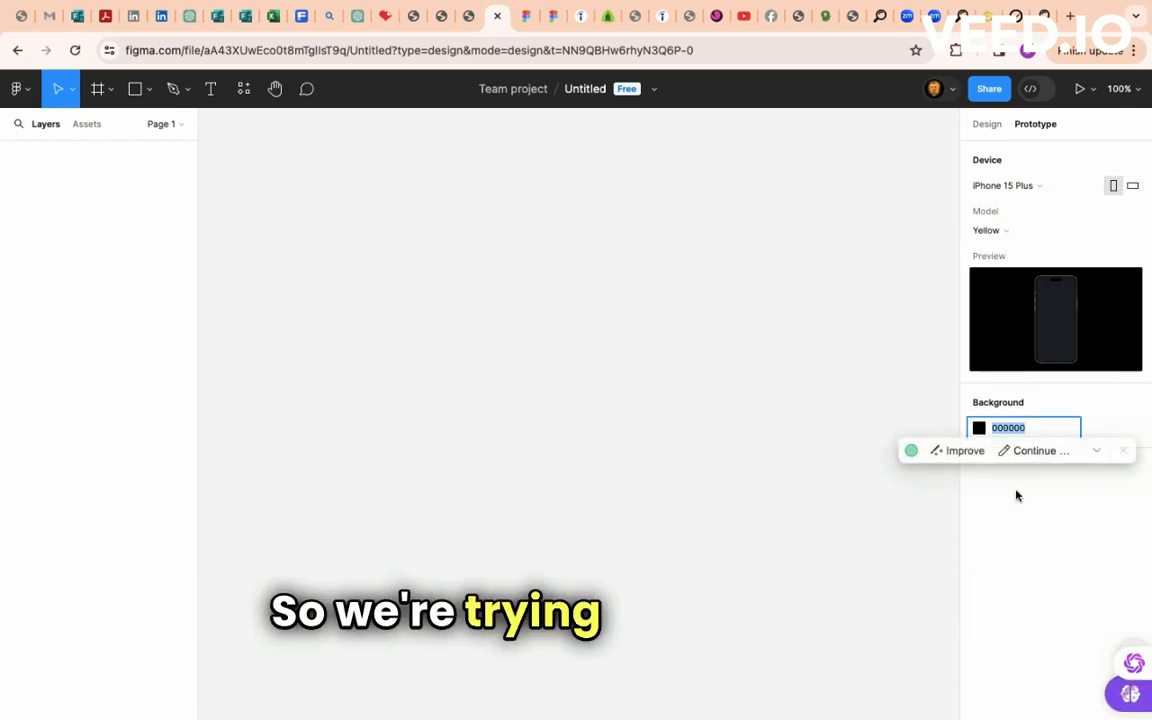
{"action": "left_click", "coordinate": [1018, 525]}
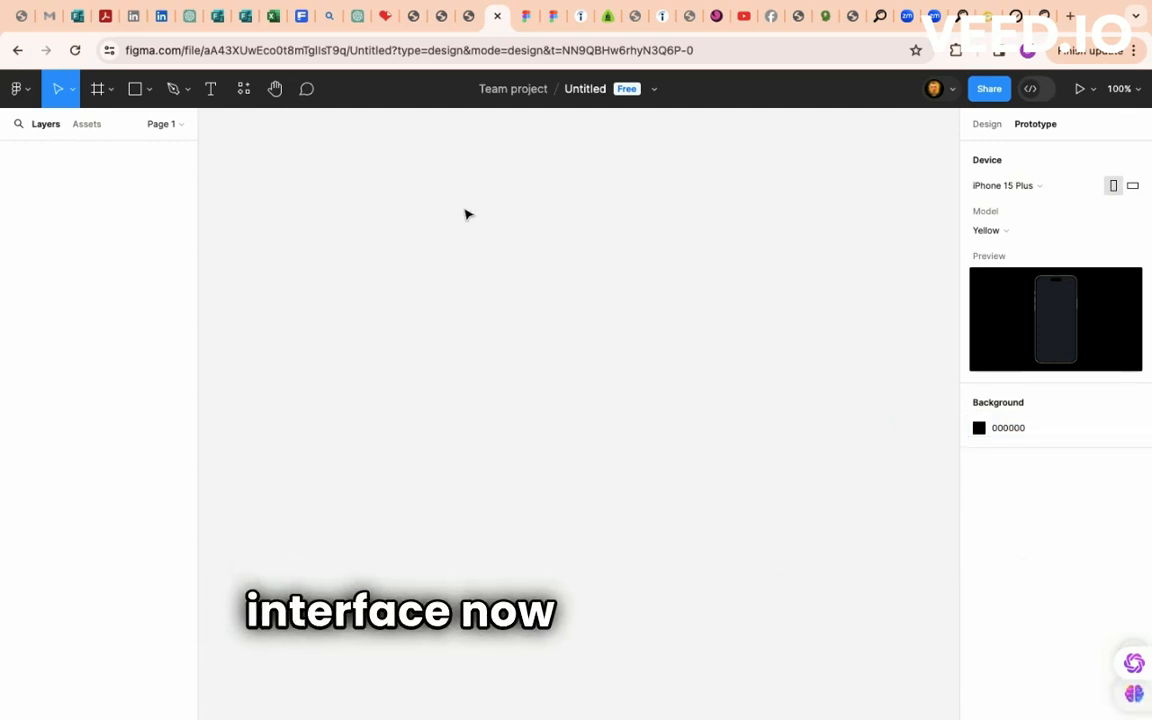
{"action": "left_click", "coordinate": [106, 89]}
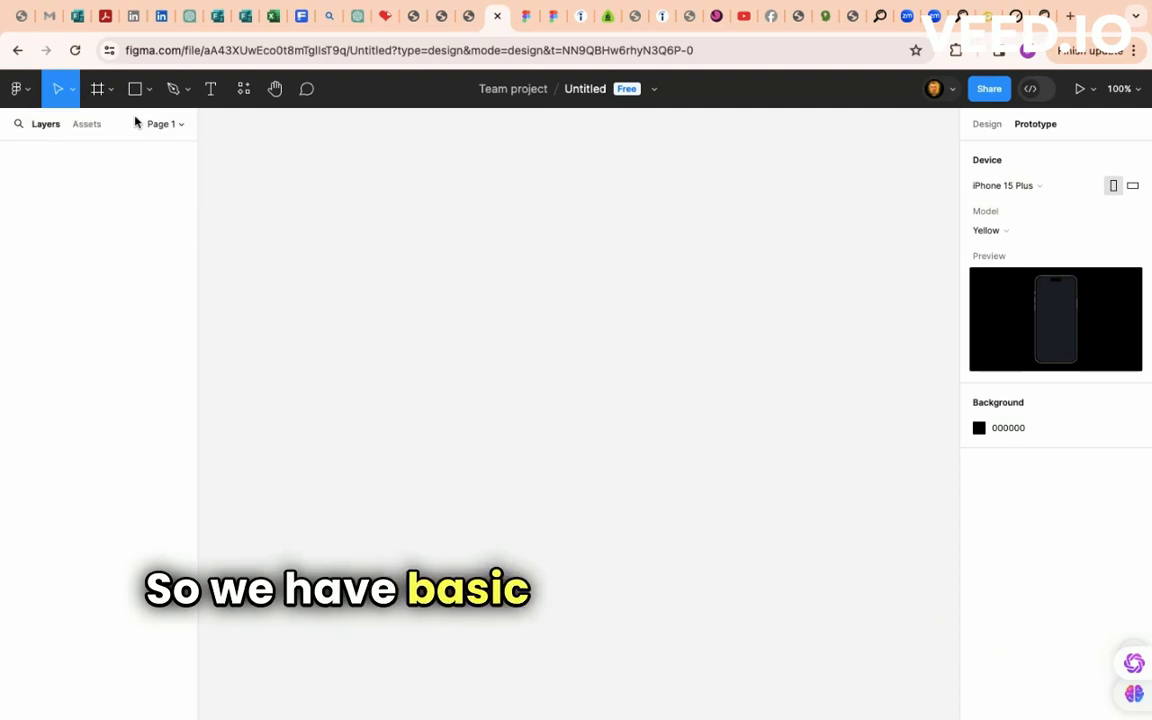
{"action": "left_click", "coordinate": [98, 89]}
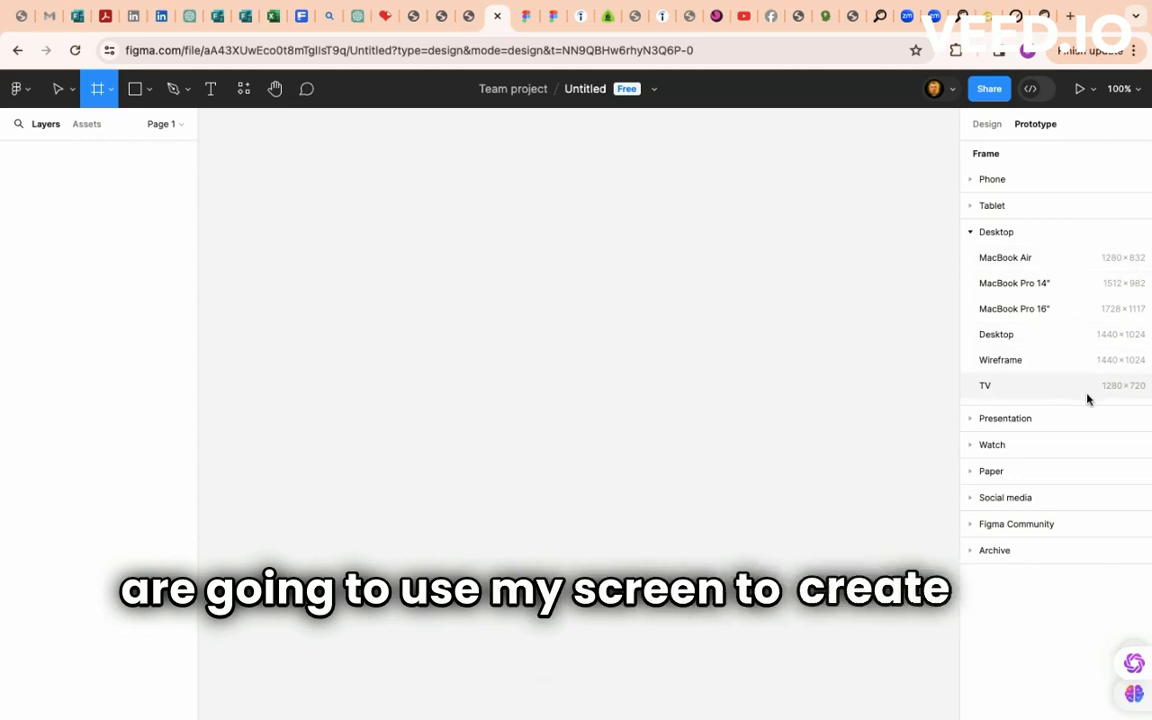
- Add a MacBook Air frame, shrink it to 970×638 and centre it on the canvas
{"action": "left_click", "coordinate": [1063, 264]}
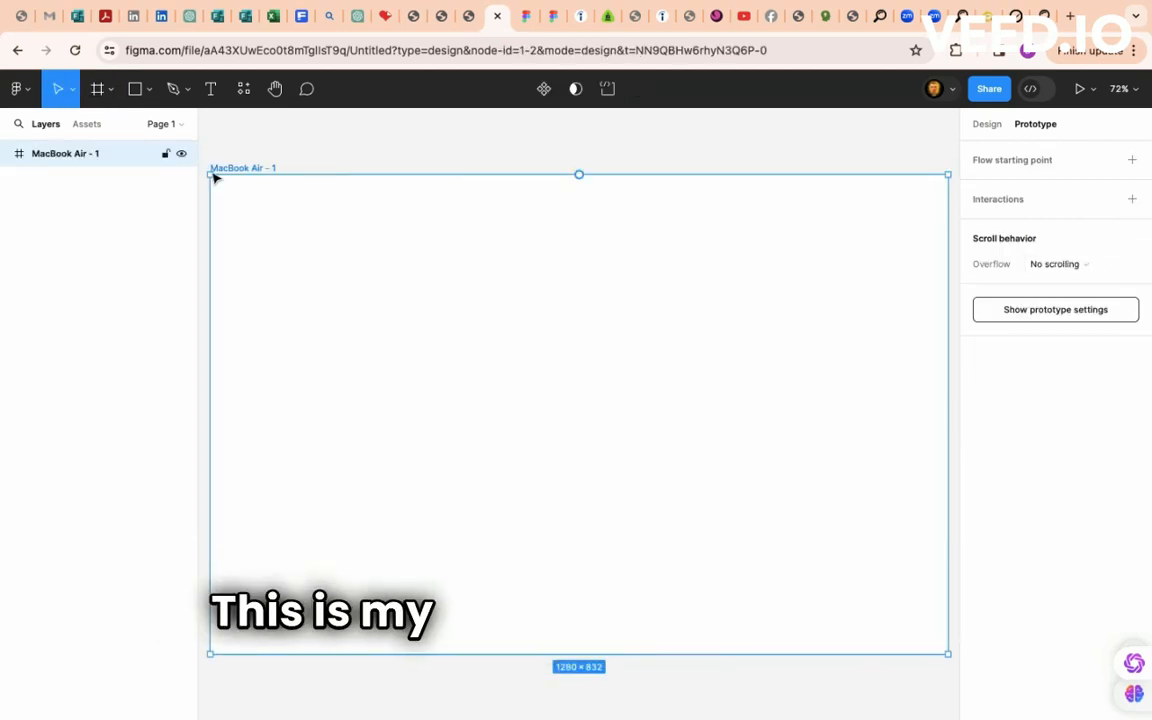
{"action": "left_click_drag", "start_coordinate": [210, 175], "coordinate": [388, 286]}
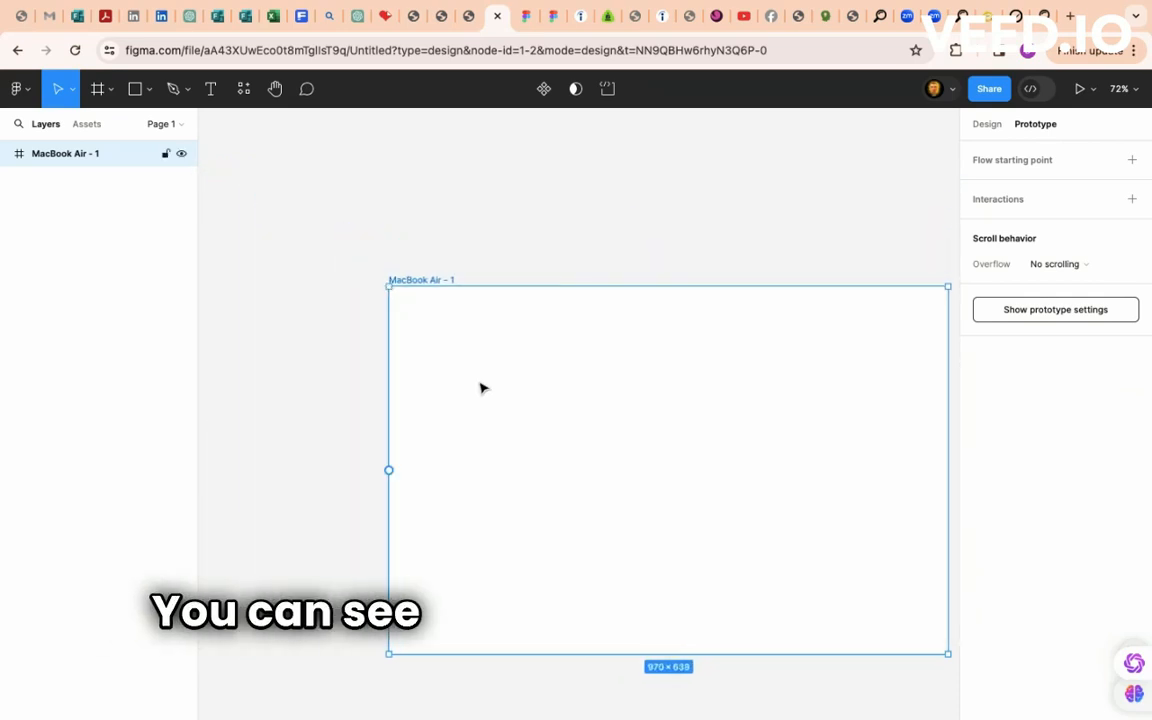
{"action": "left_click_drag", "start_coordinate": [537, 413], "coordinate": [515, 332]}
{"action": "left_click_drag", "start_coordinate": [473, 292], "coordinate": [440, 352]}
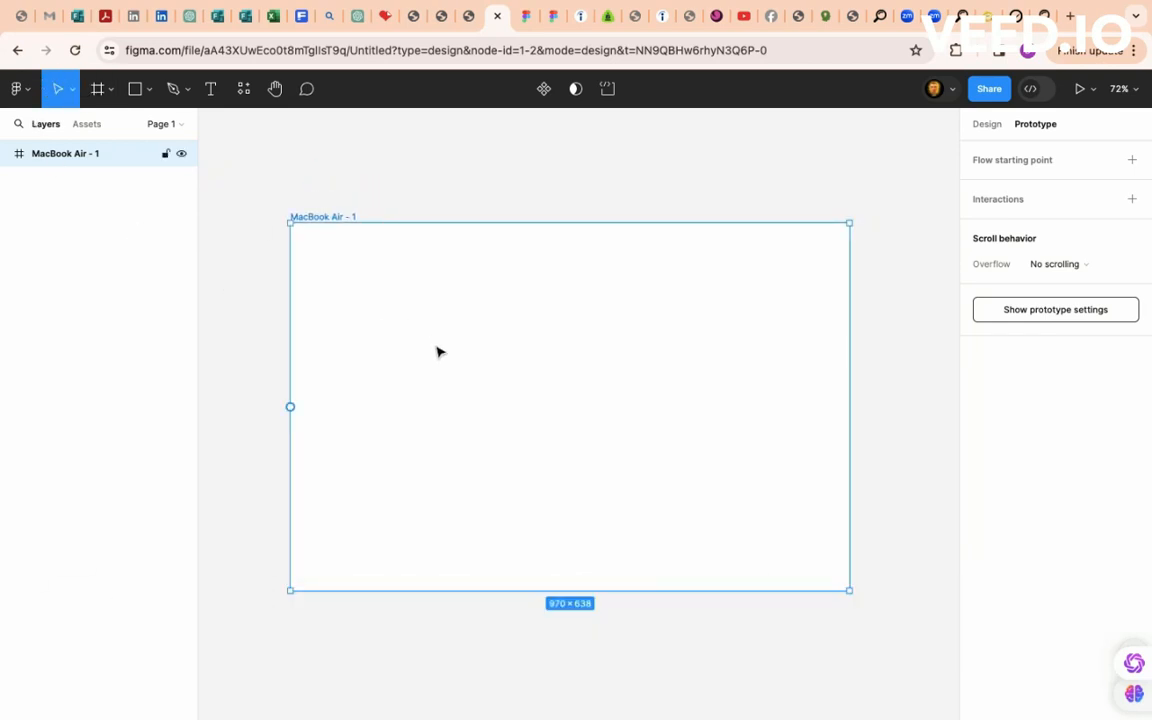
{"action": "mouse_move", "coordinate": [463, 377]}
{"action": "left_mouse_down"}
{"action": "mouse_move", "coordinate": [399, 352]}
{"action": "mouse_move", "coordinate": [440, 383]}
{"action": "mouse_move", "coordinate": [453, 440]}
{"action": "mouse_move", "coordinate": [447, 365]}
{"action": "mouse_move", "coordinate": [476, 366]}
{"action": "left_mouse_up"}
{"action": "left_click", "coordinate": [104, 91]}
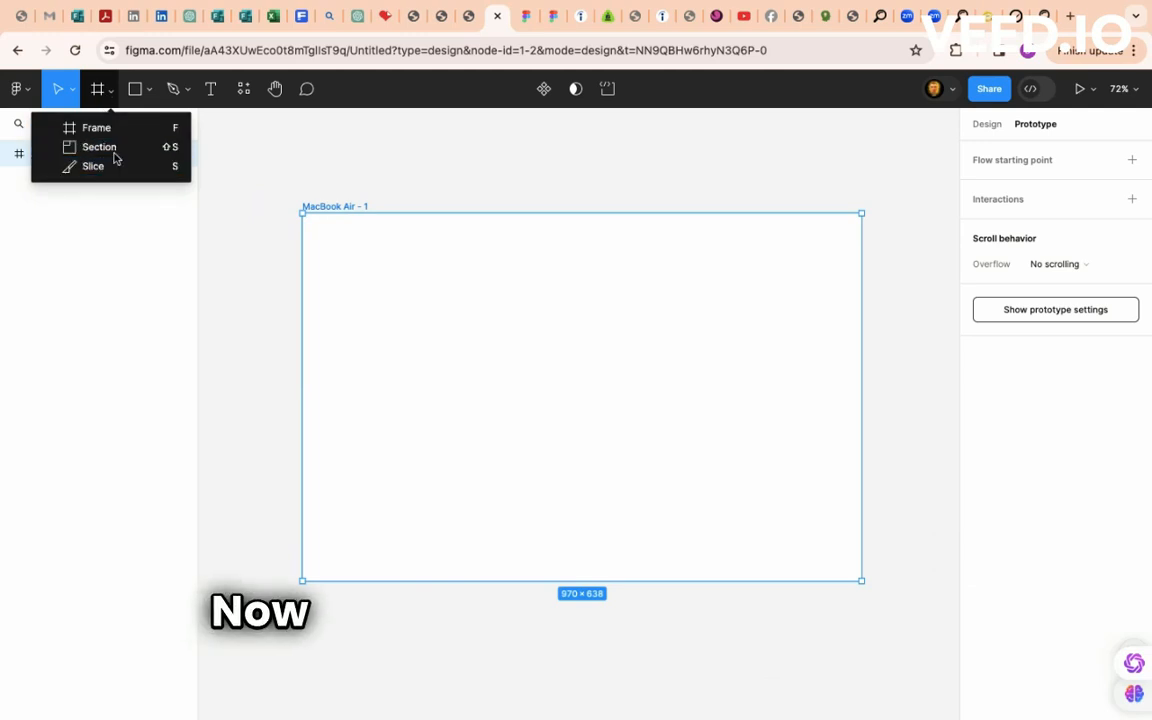
{"action": "left_click", "coordinate": [145, 92]}
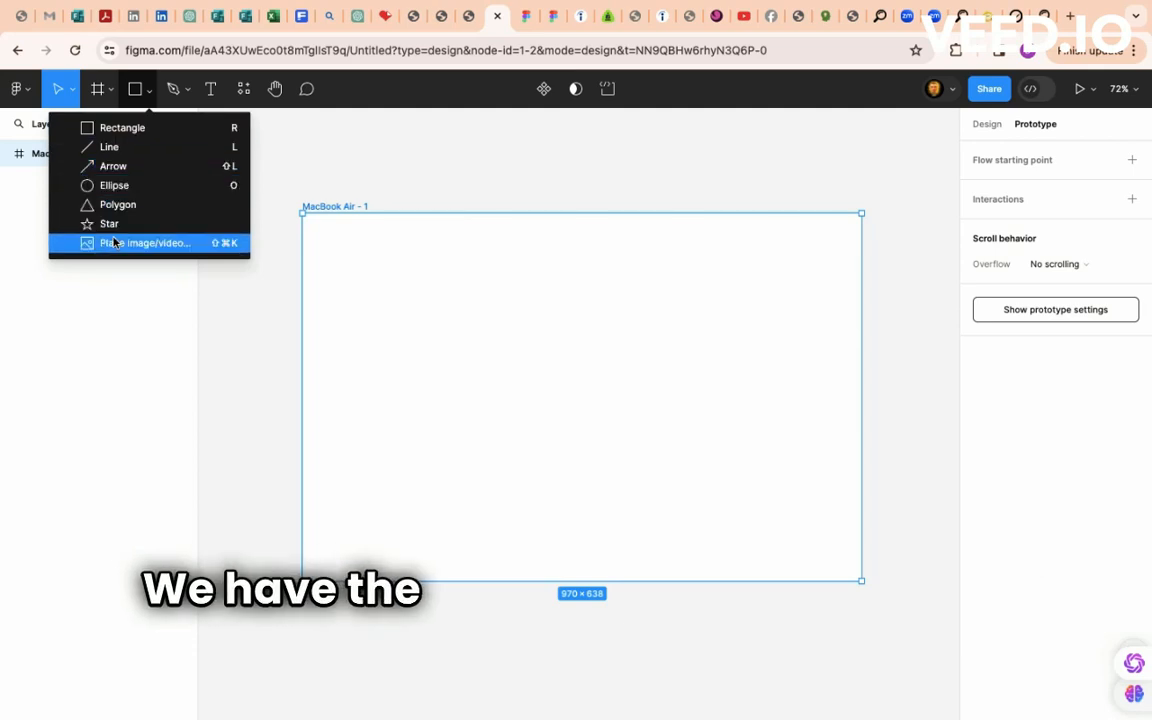
- Draw an ellipse inside the MacBook Air frame and narrow it into a 536×518 near-circle
{"action": "left_click", "coordinate": [127, 187]}
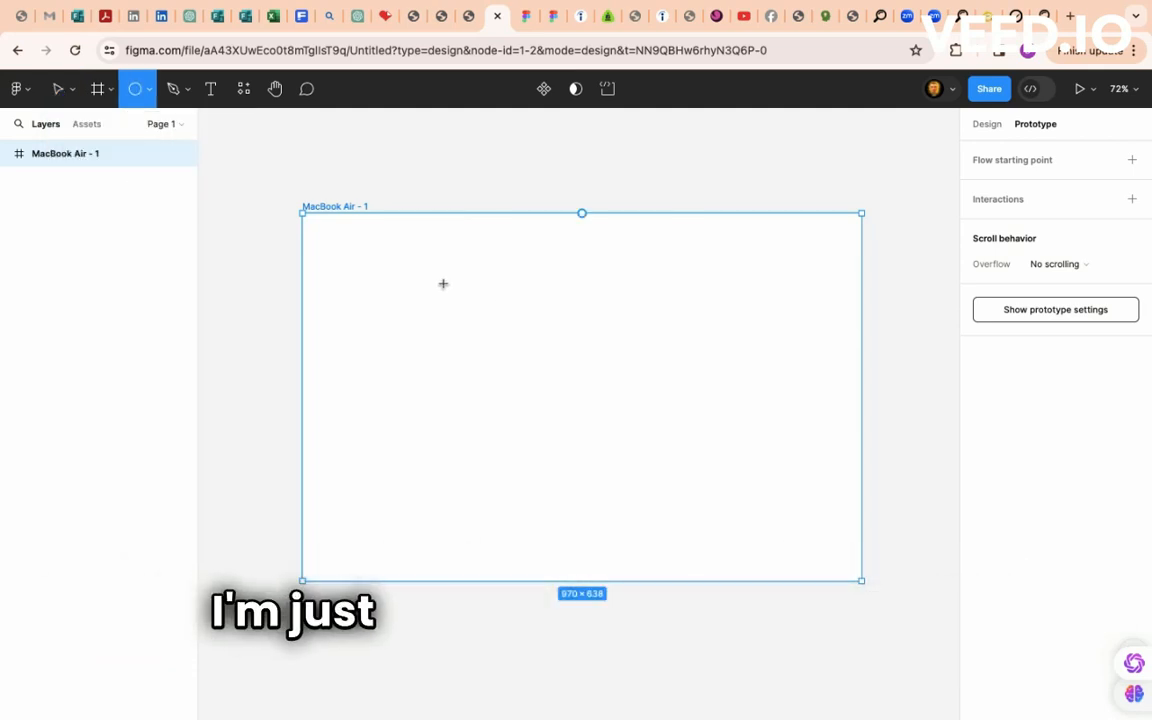
{"action": "left_click_drag", "start_coordinate": [443, 283], "coordinate": [775, 580]}
{"action": "left_click_drag", "start_coordinate": [630, 429], "coordinate": [594, 399]}
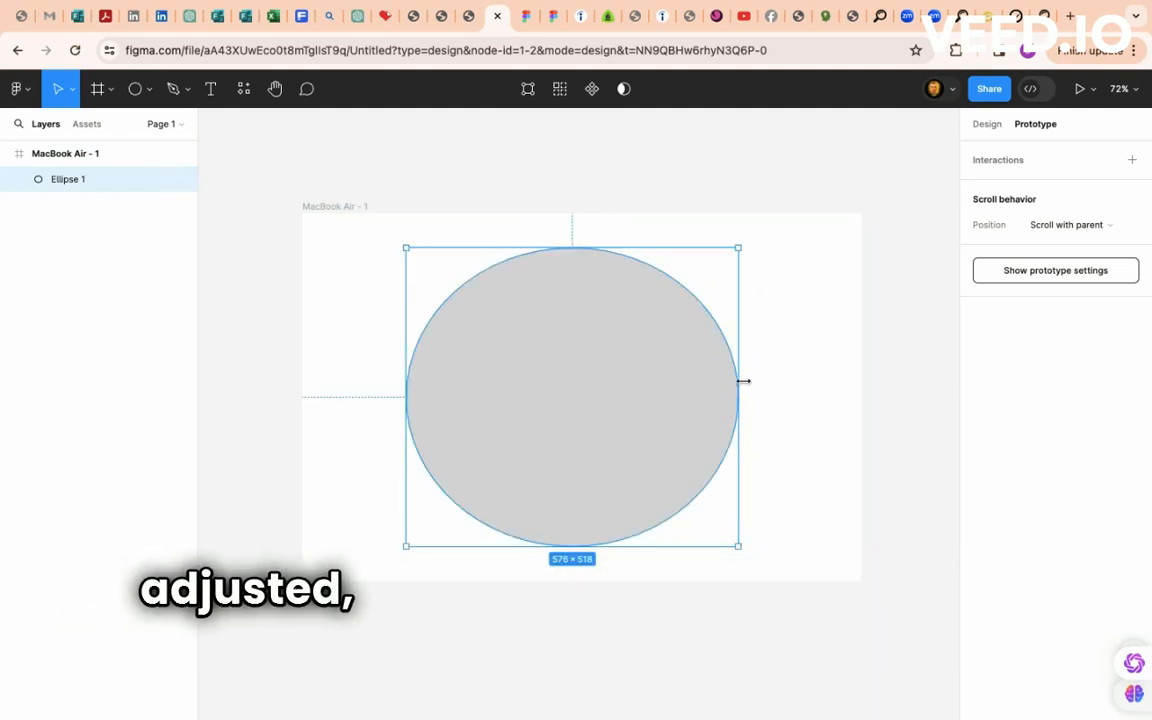
{"action": "left_click_drag", "start_coordinate": [743, 381], "coordinate": [695, 384]}
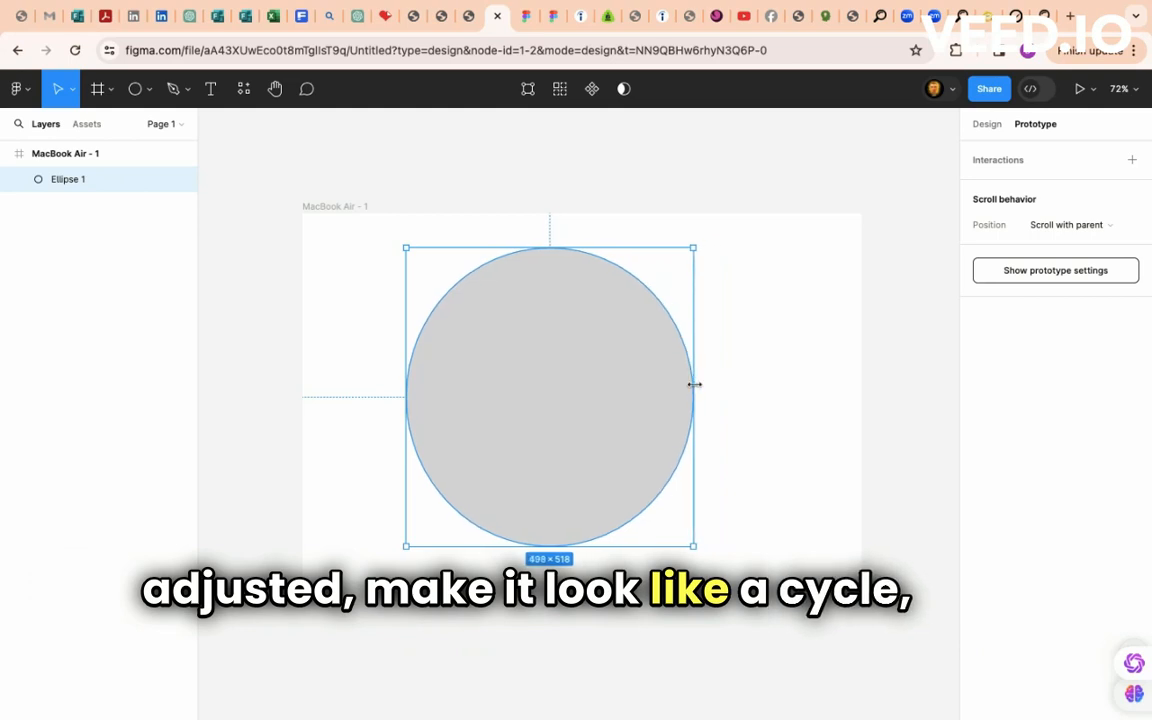
{"action": "mouse_move", "coordinate": [594, 391]}
{"action": "left_mouse_down"}
{"action": "mouse_move", "coordinate": [630, 386]}
{"action": "mouse_move", "coordinate": [613, 388]}
{"action": "left_mouse_up"}
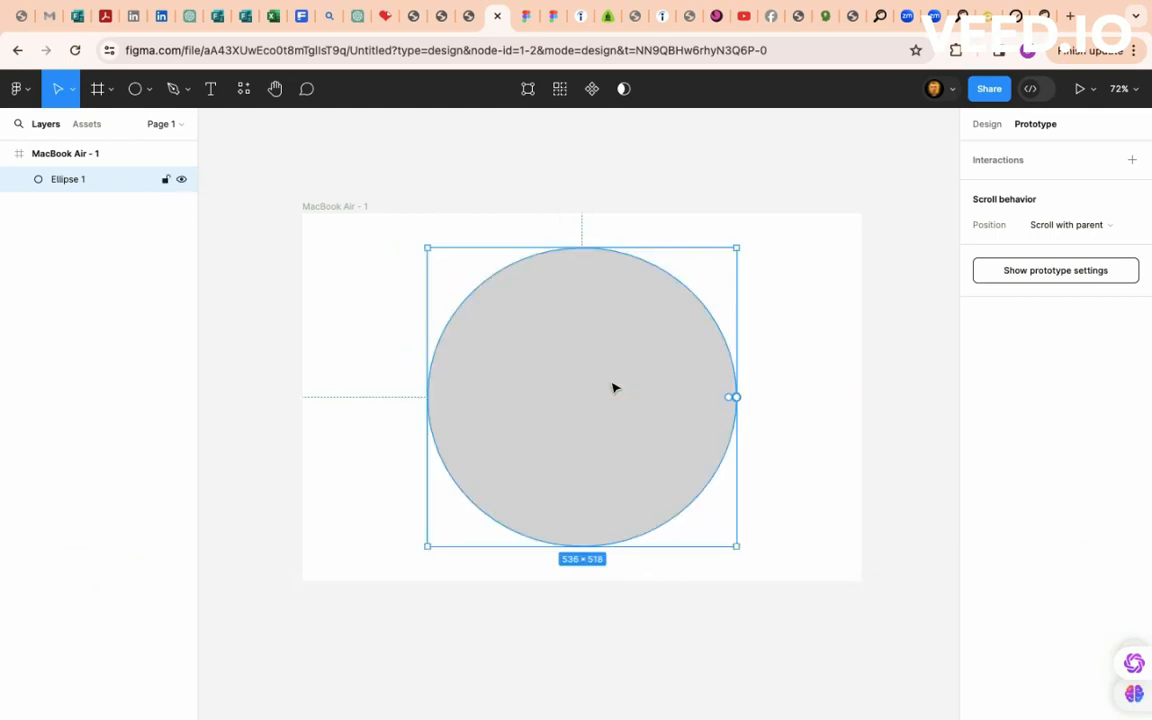
{"action": "left_click", "coordinate": [986, 126]}
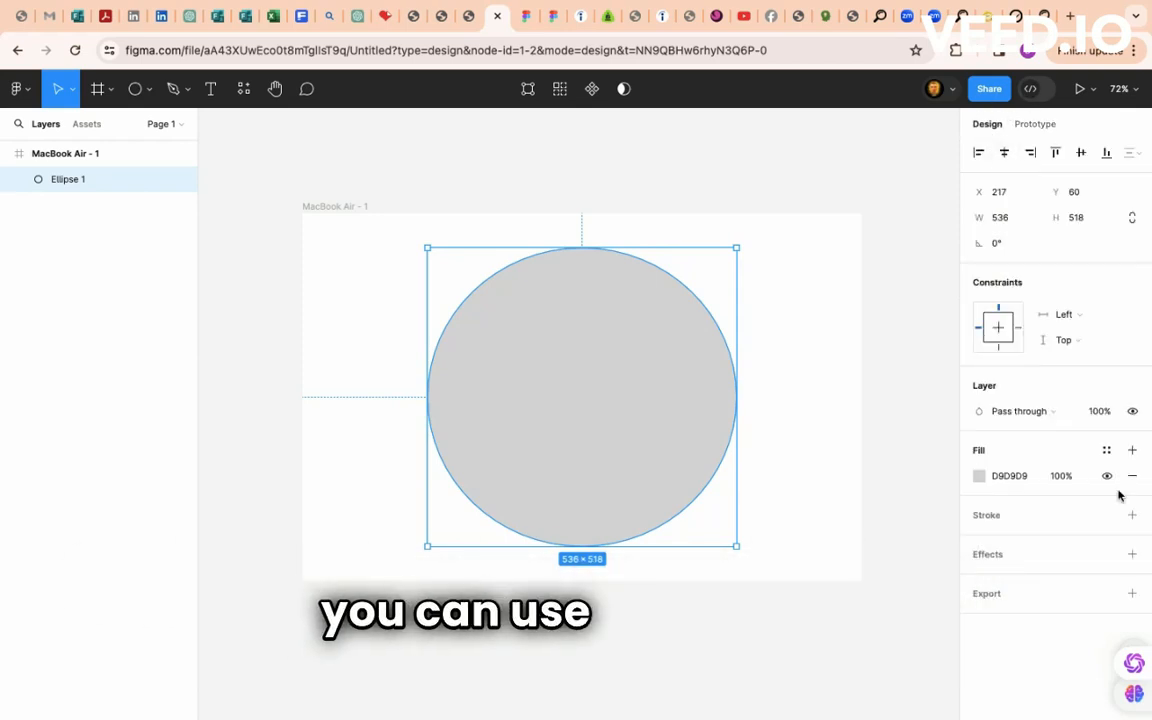
- Try a red-to-green linear gradient on the circle, then switch back to a solid 23EA8B fill
{"action": "left_click", "coordinate": [1005, 477]}
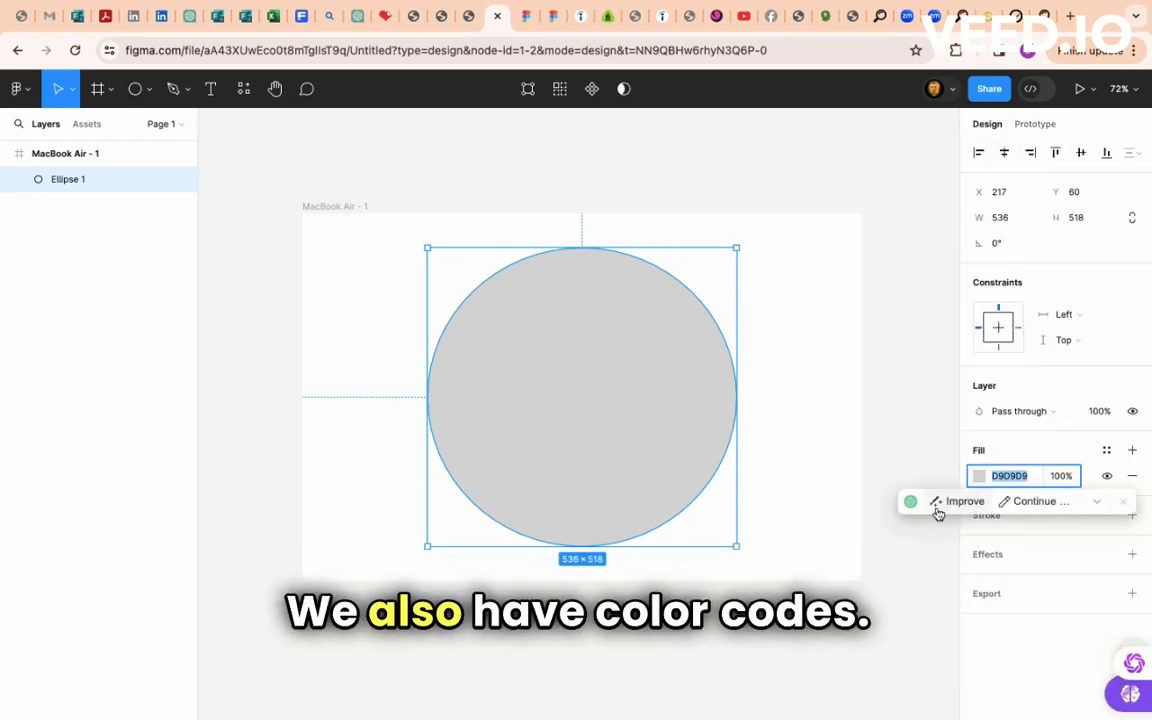
{"action": "left_click", "coordinate": [980, 477]}
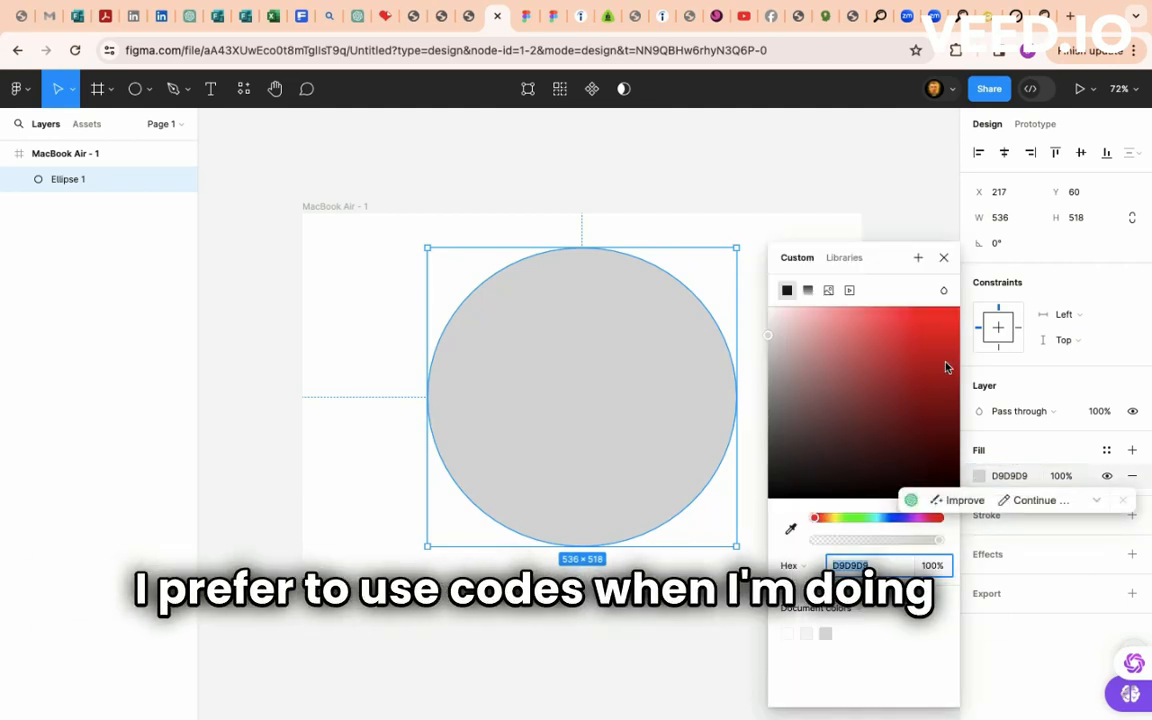
{"action": "left_click", "coordinate": [940, 326]}
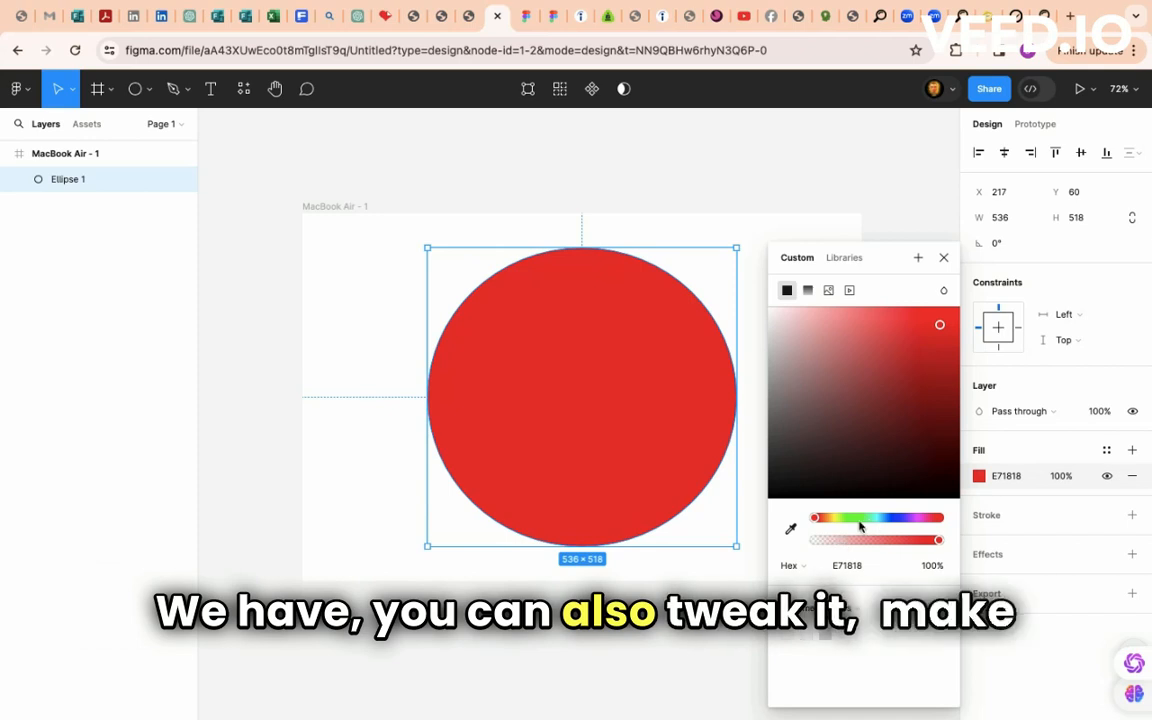
{"action": "left_click", "coordinate": [808, 290]}
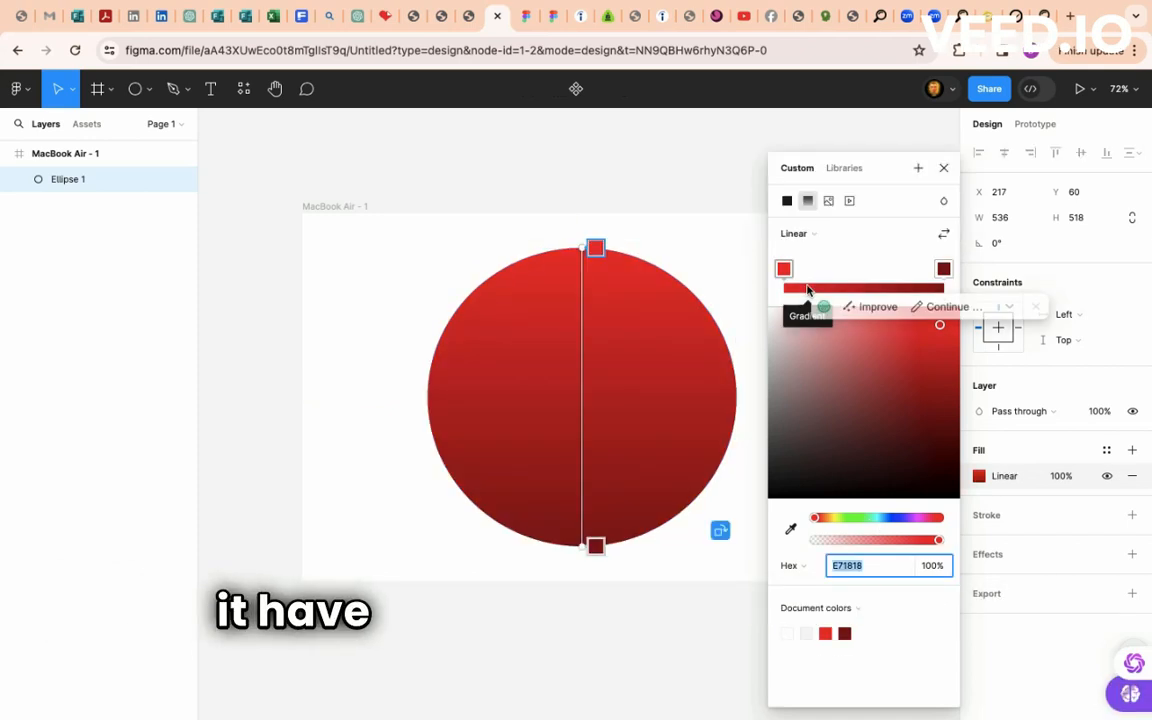
{"action": "left_click", "coordinate": [900, 393]}
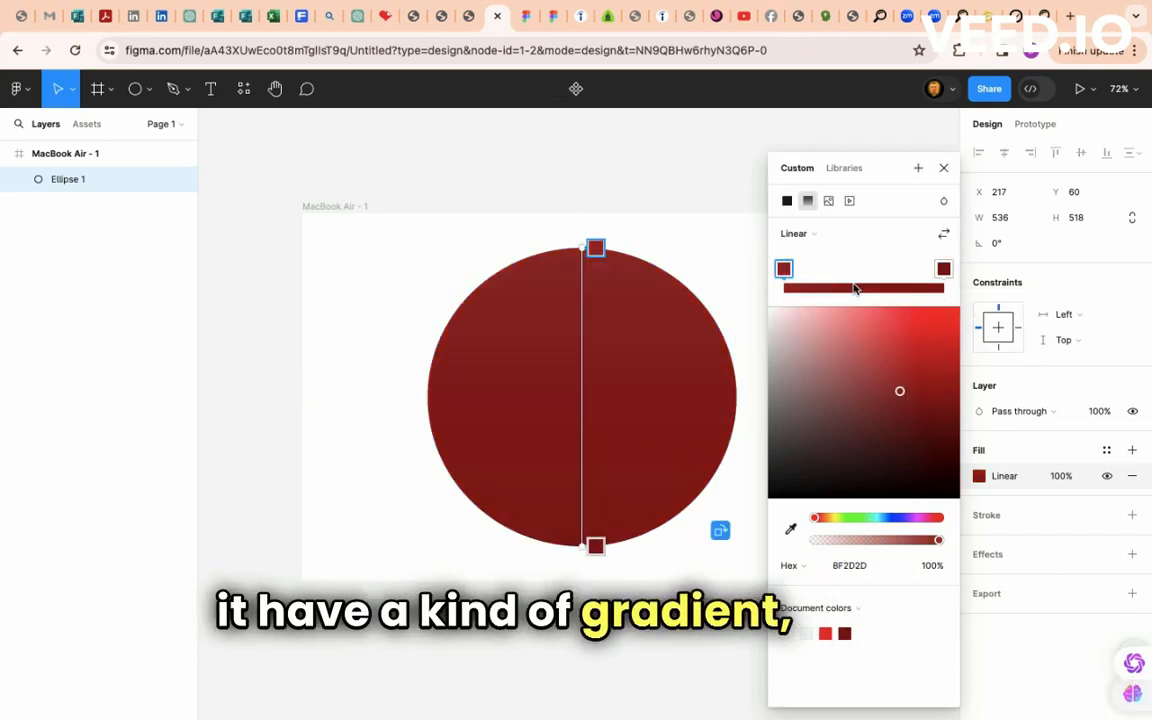
{"action": "left_click", "coordinate": [931, 325]}
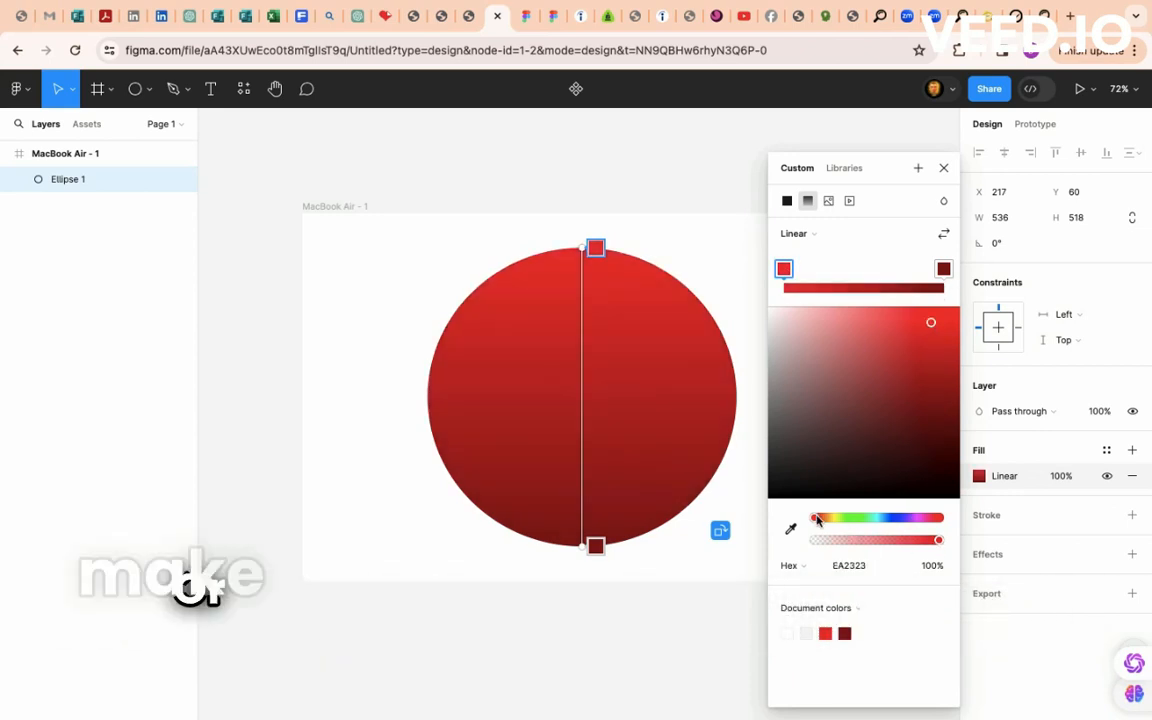
{"action": "left_click_drag", "start_coordinate": [817, 520], "coordinate": [866, 520]}
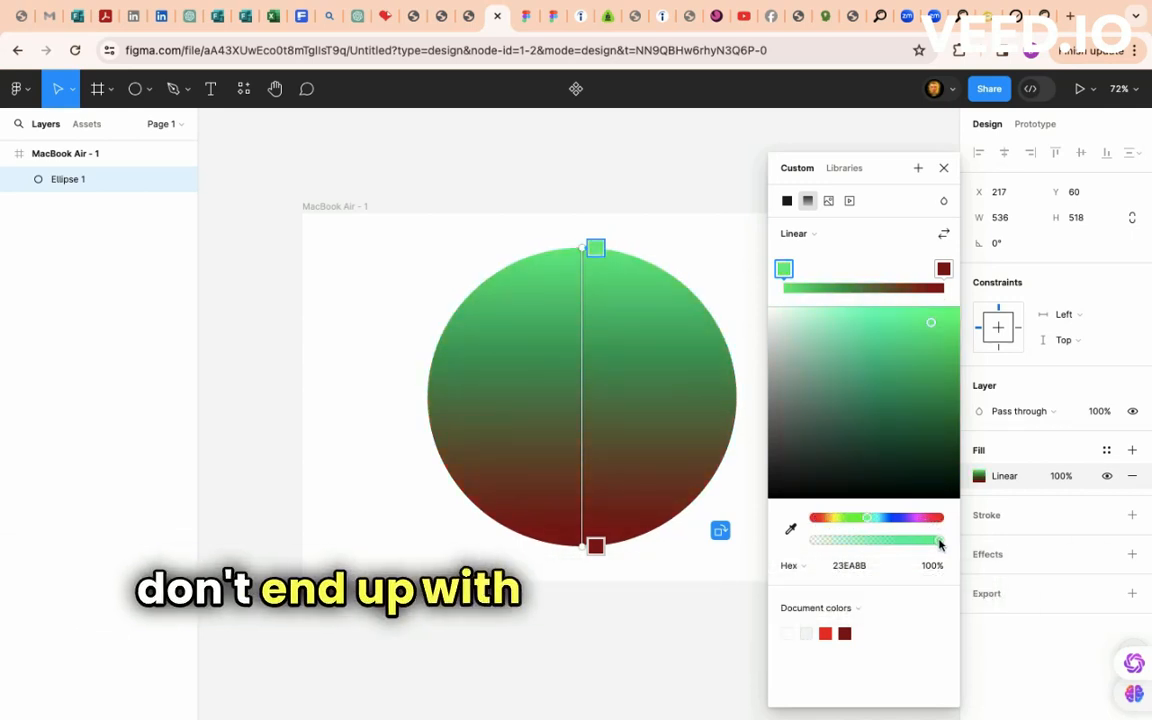
{"action": "mouse_move", "coordinate": [882, 541]}
{"action": "left_mouse_down"}
{"action": "mouse_move", "coordinate": [866, 541]}
{"action": "mouse_move", "coordinate": [890, 543]}
{"action": "left_mouse_up"}
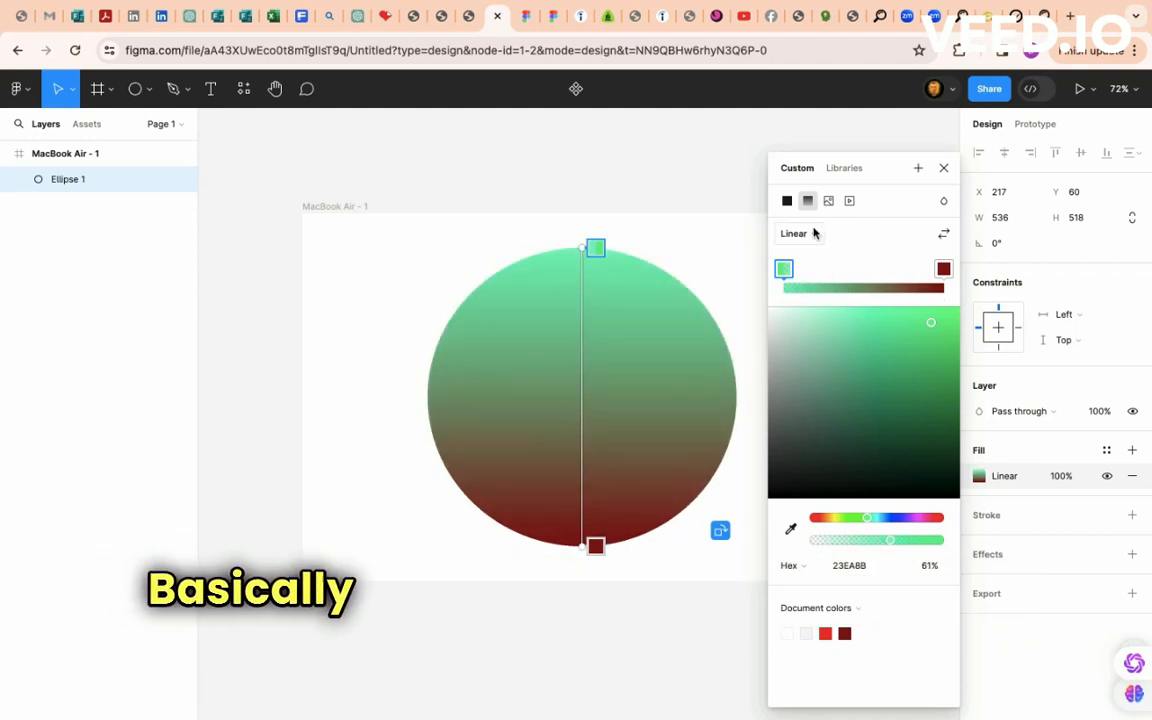
{"action": "left_click", "coordinate": [788, 201]}
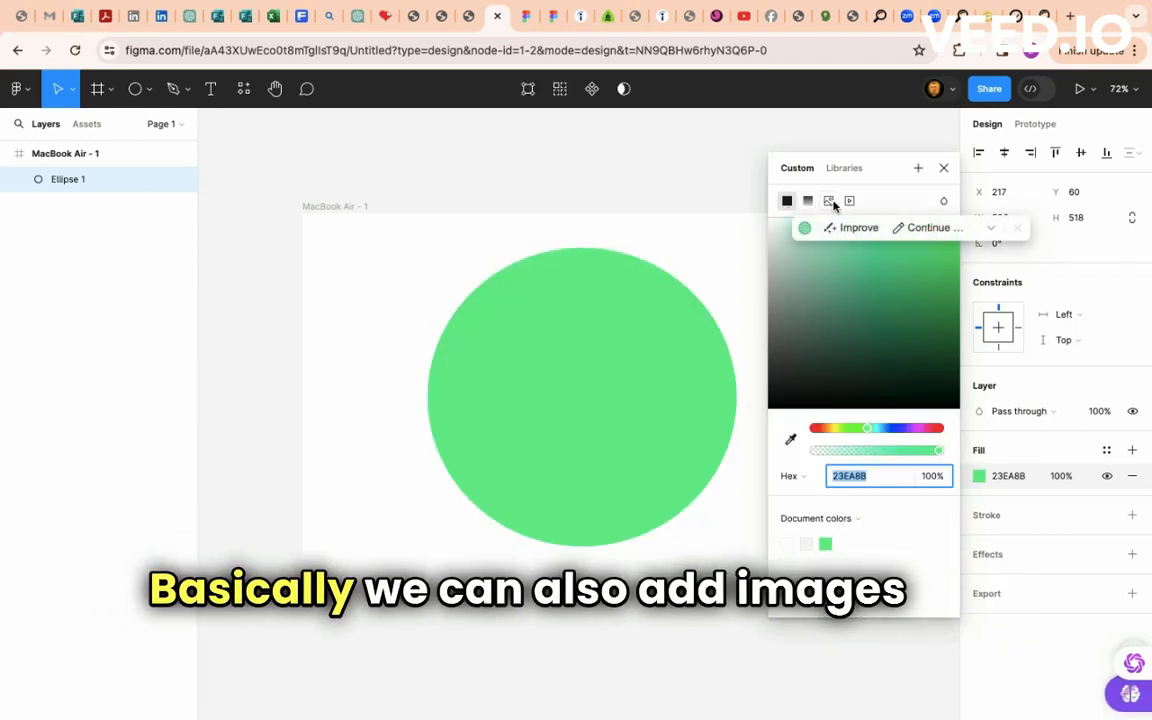
- Give the circle a higher-contrast checkerboard image fill and shrink it to 182×182 near the left edge
{"action": "left_click", "coordinate": [828, 201]}
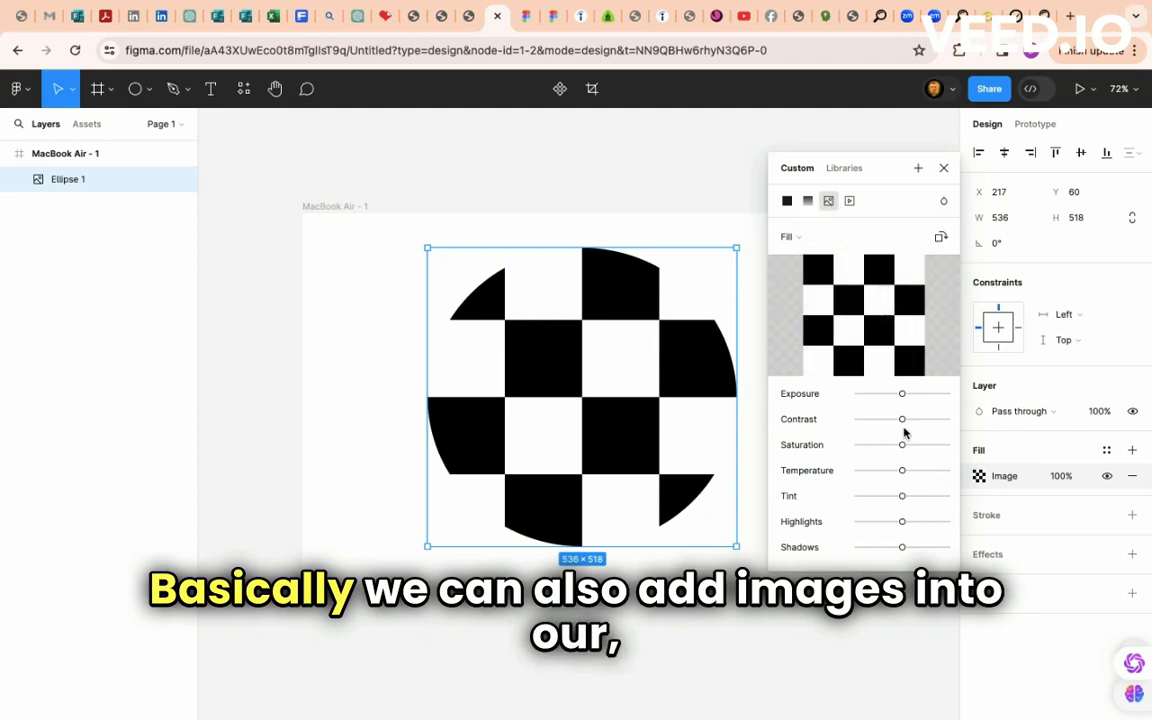
{"action": "left_click_drag", "start_coordinate": [857, 425], "coordinate": [919, 397]}
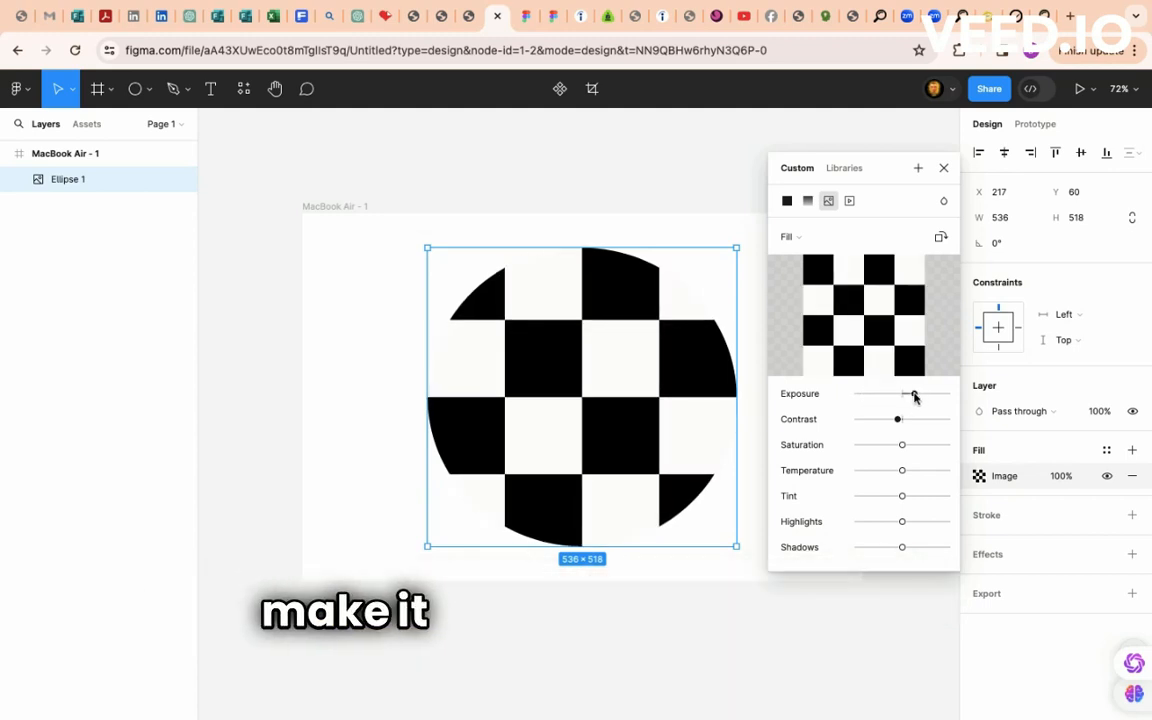
{"action": "left_click", "coordinate": [943, 168]}
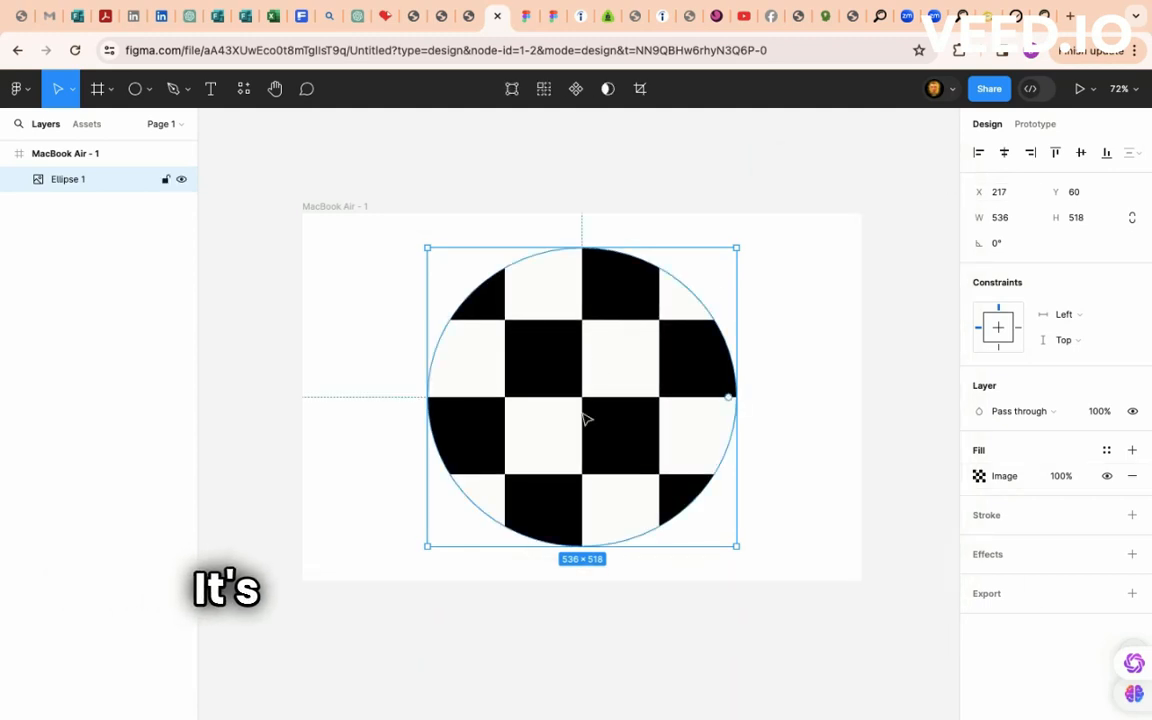
{"action": "left_click_drag", "start_coordinate": [738, 247], "coordinate": [543, 442]}
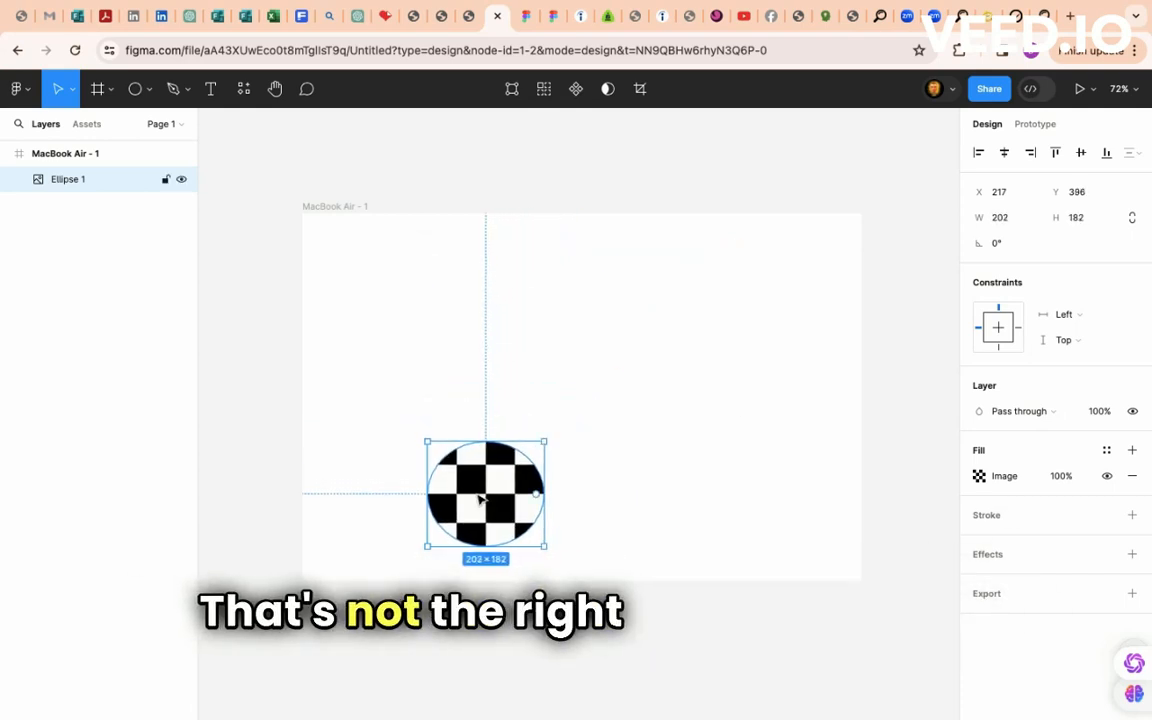
{"action": "left_click_drag", "start_coordinate": [480, 499], "coordinate": [396, 389]}
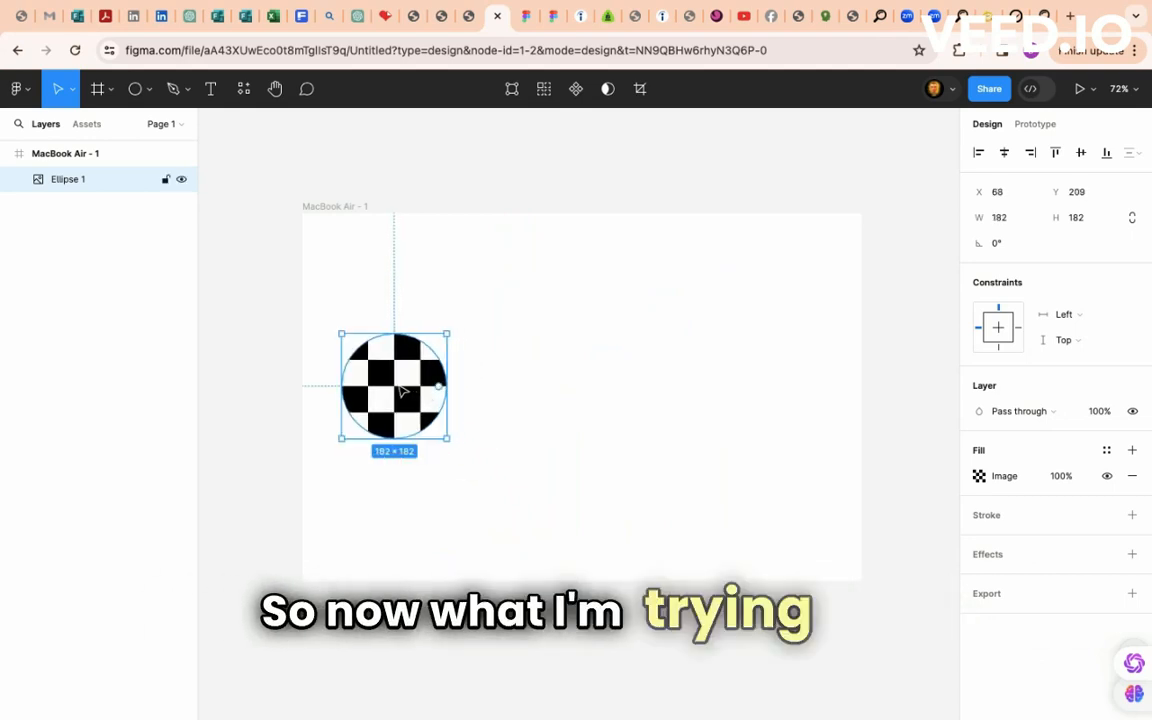
- Rename the Ellipse 1 layer to 'square boards' and deselect it
{"action": "double_click", "coordinate": [64, 180]}
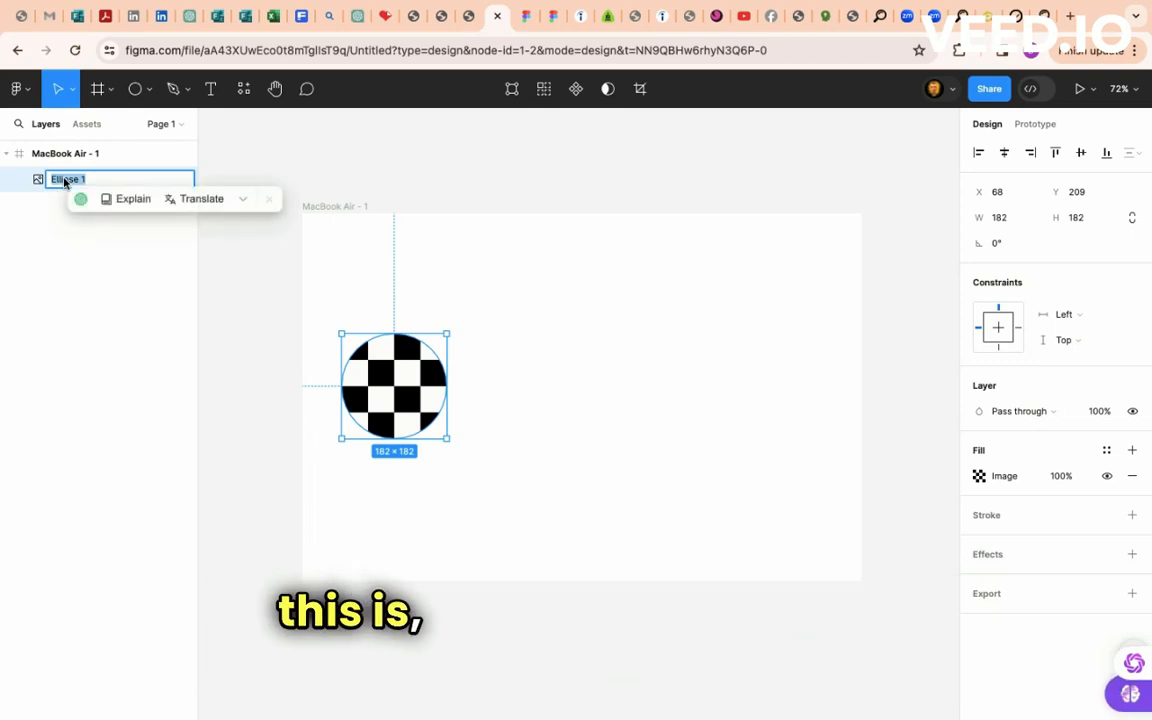
{"action": "key", "text": "BackSpace"}
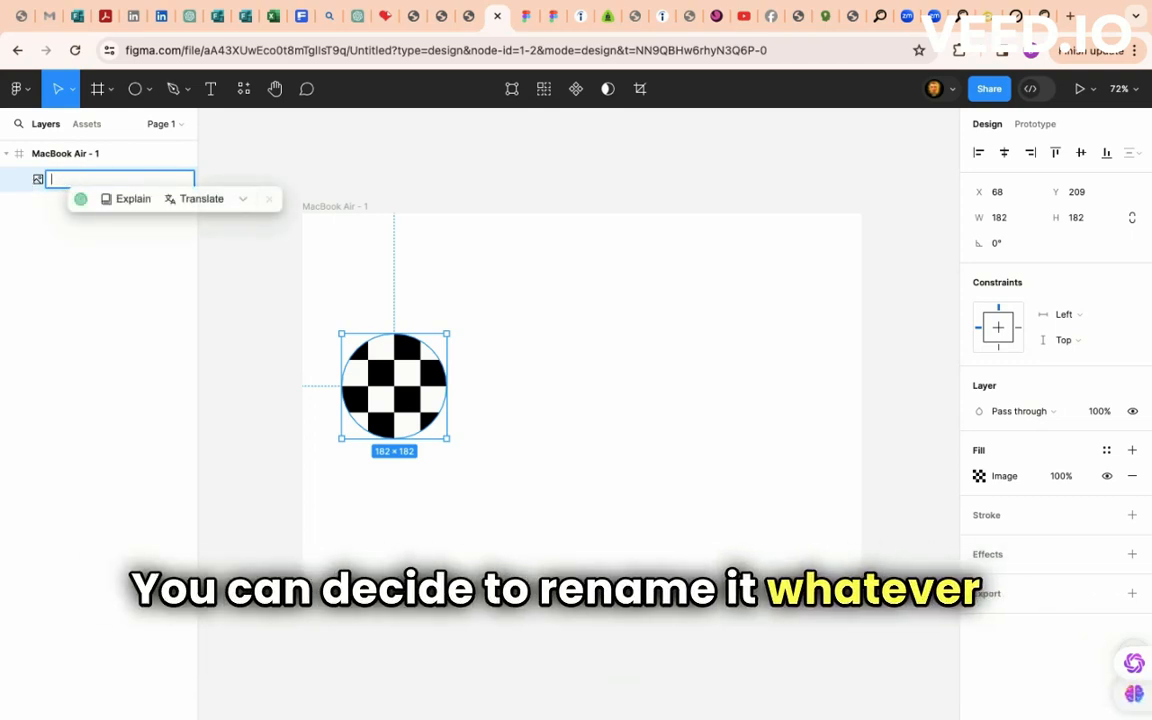
{"action": "type", "text": "squ"}
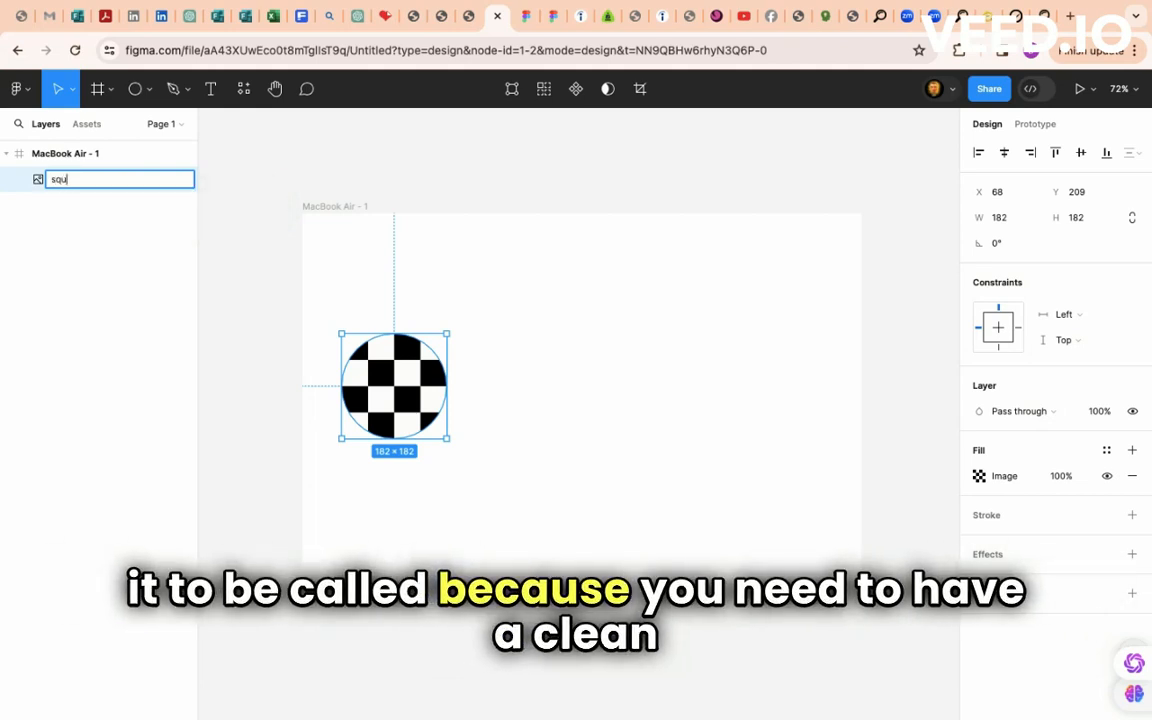
{"action": "type", "text": "are bo"}
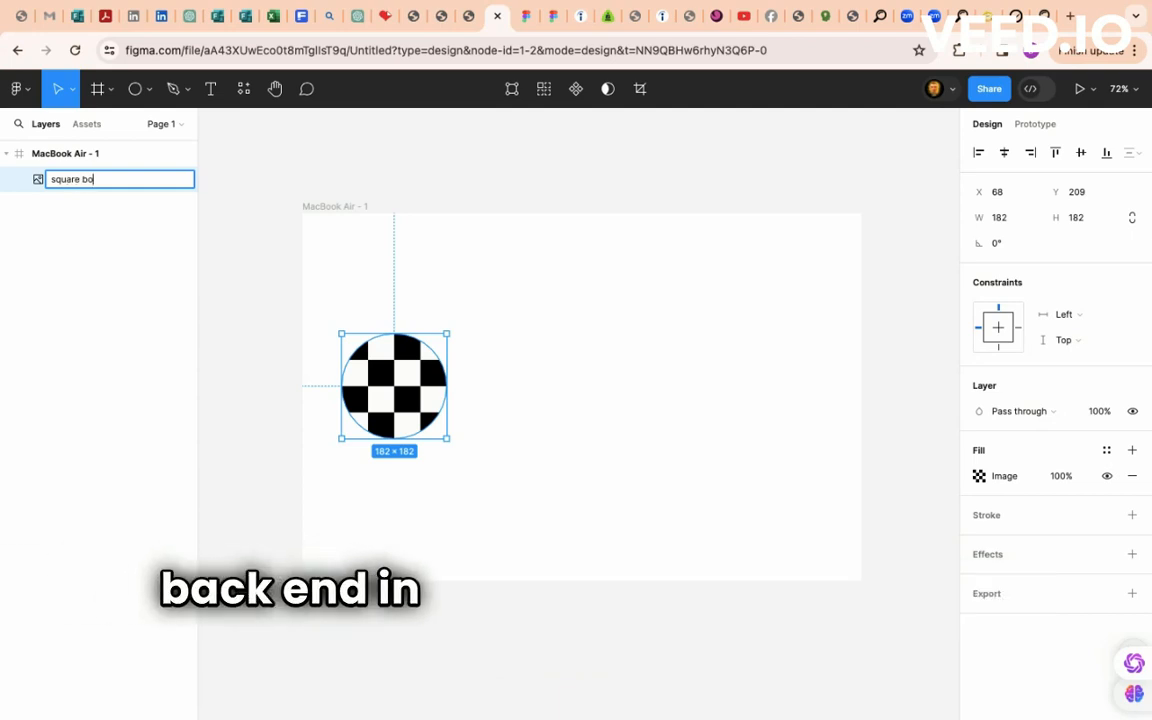
{"action": "type", "text": "ards"}
{"action": "key", "text": "Return"}
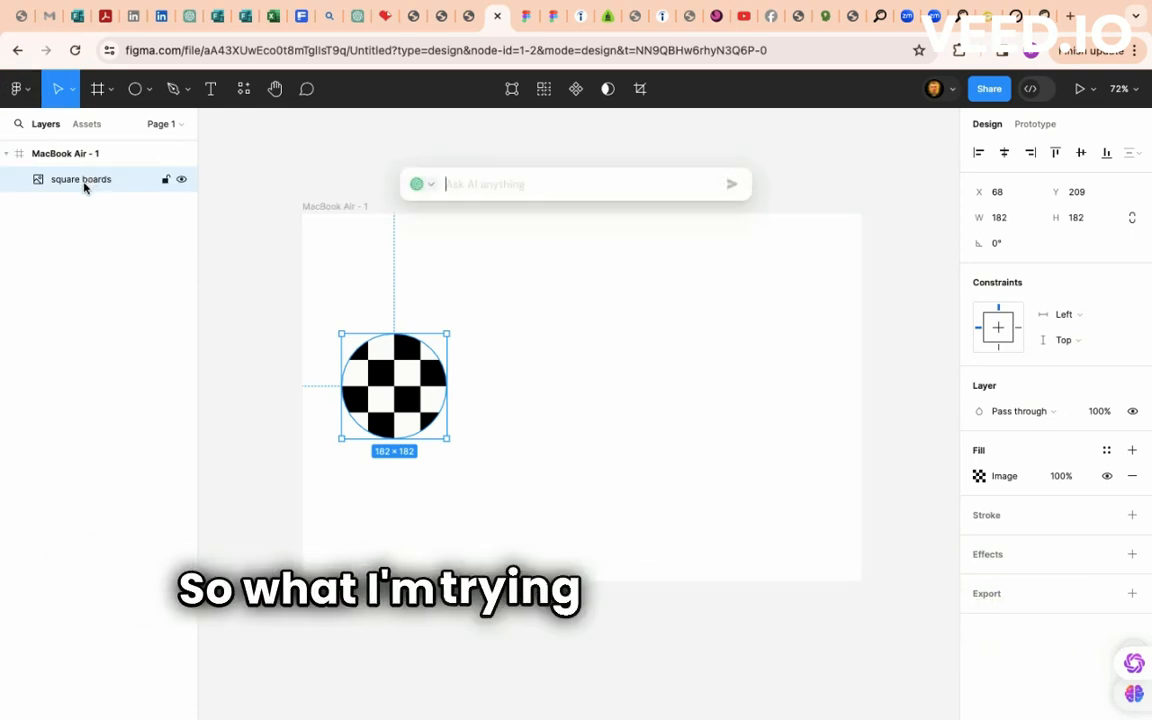
{"action": "type", "text": "100001"}
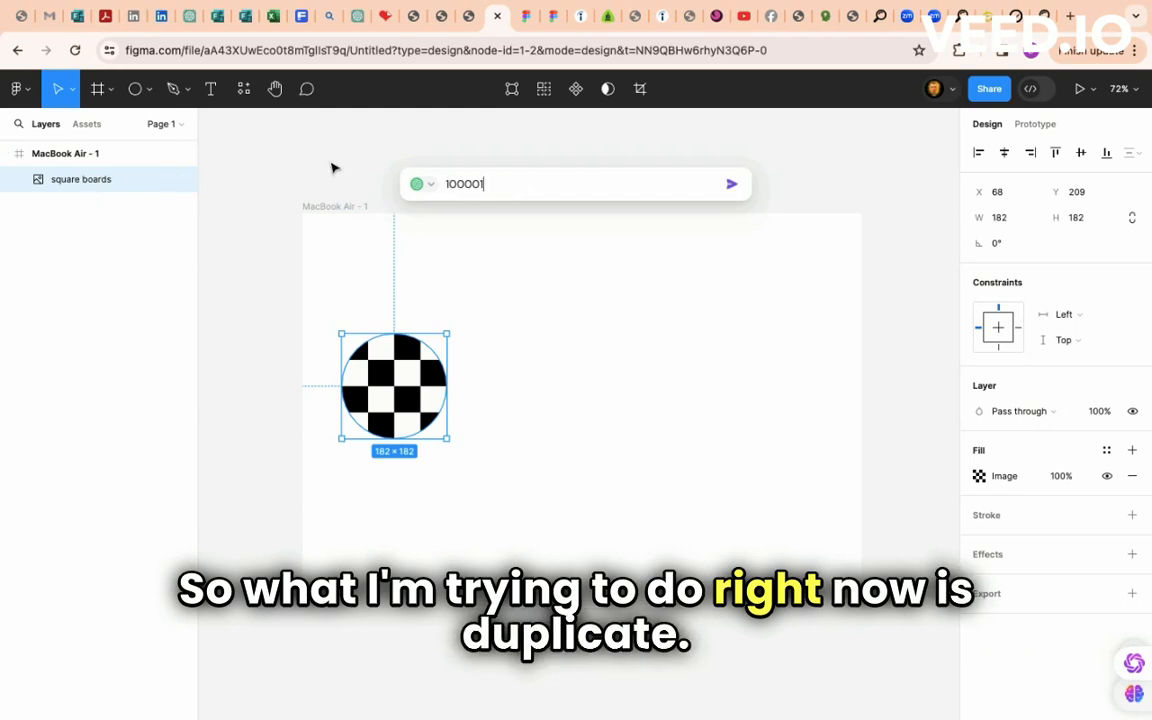
{"action": "left_click", "coordinate": [324, 195]}
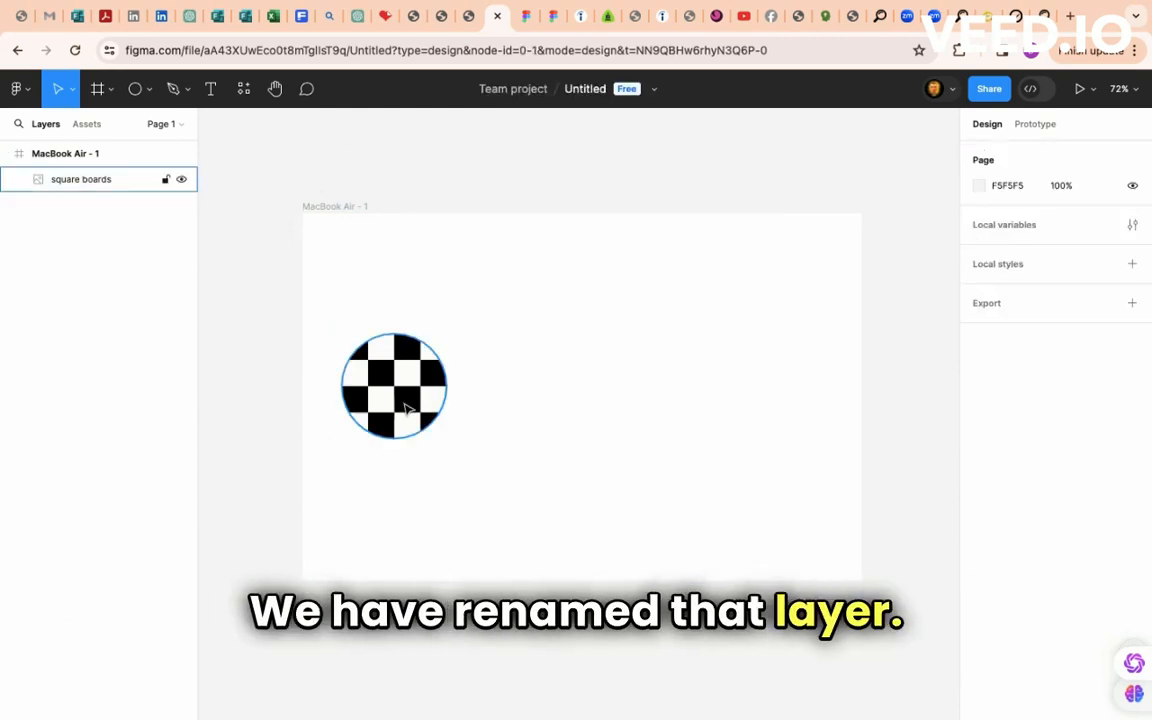
{"action": "left_click", "coordinate": [386, 385]}
{"action": "double_click", "coordinate": [386, 385]}
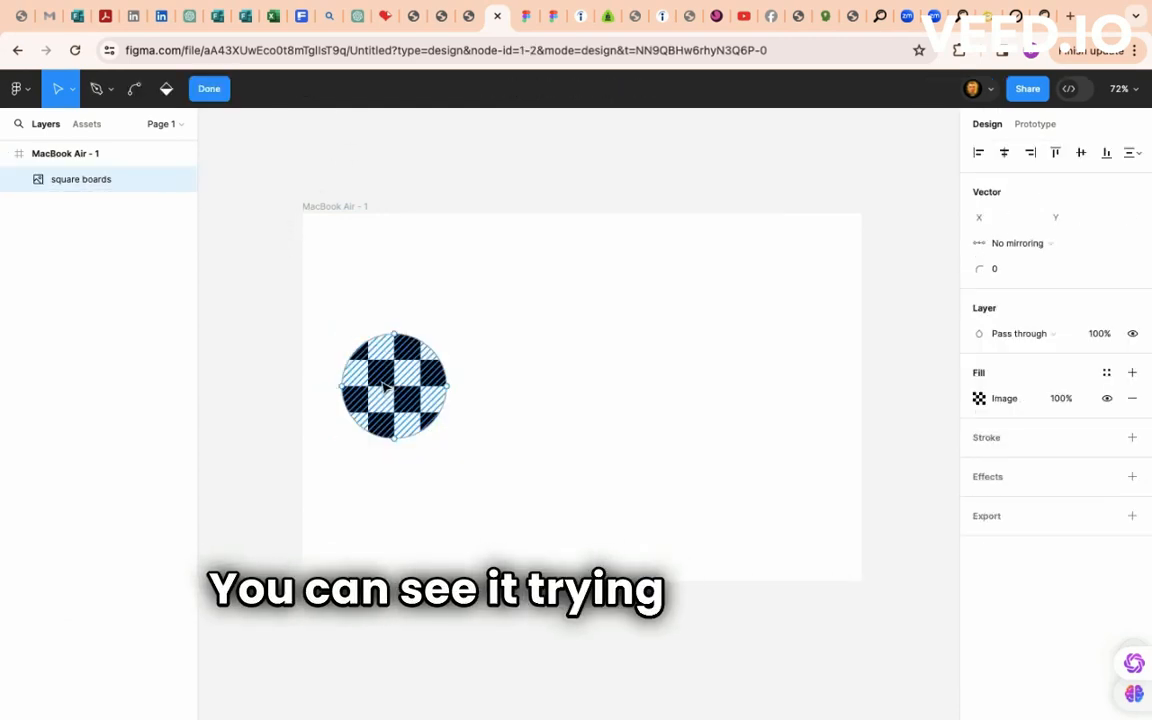
{"action": "left_click", "coordinate": [59, 89]}
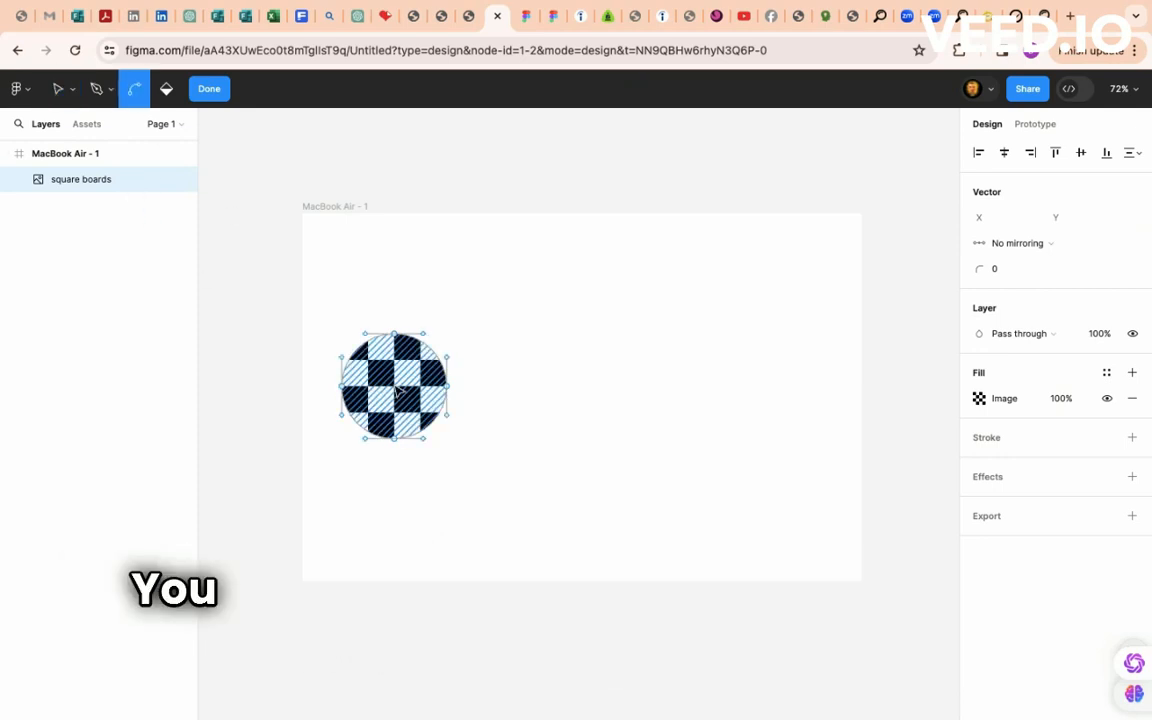
{"action": "key", "text": "super+j"}
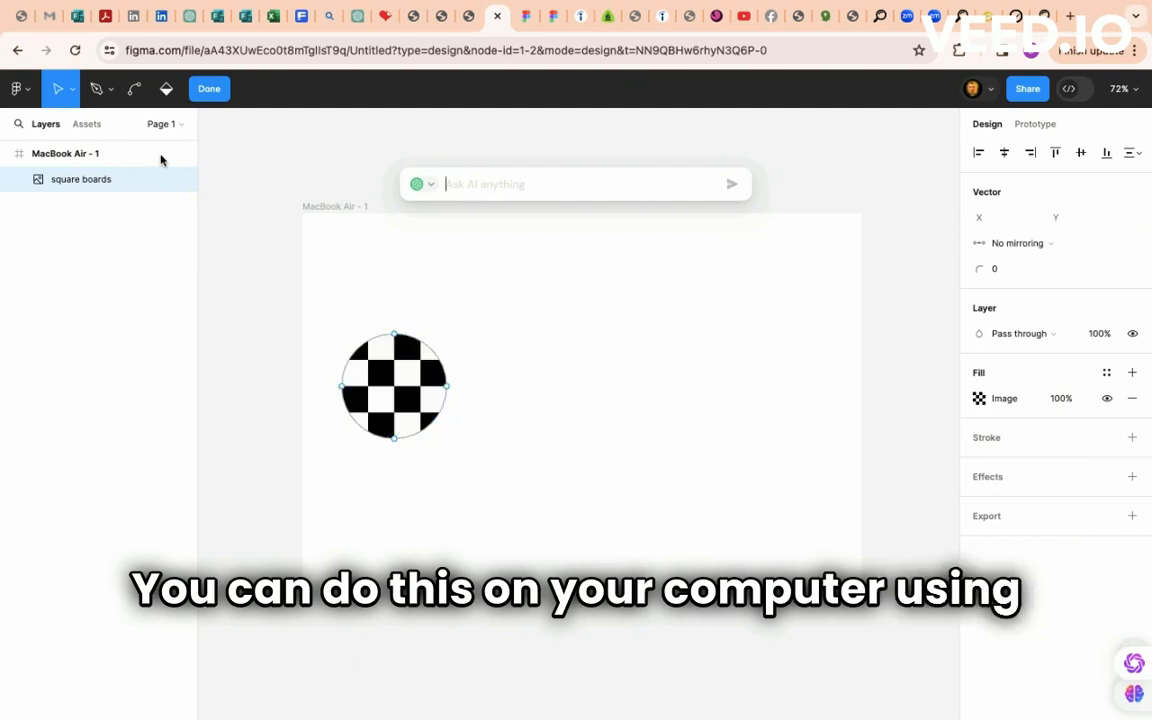
{"action": "left_click", "coordinate": [419, 393]}
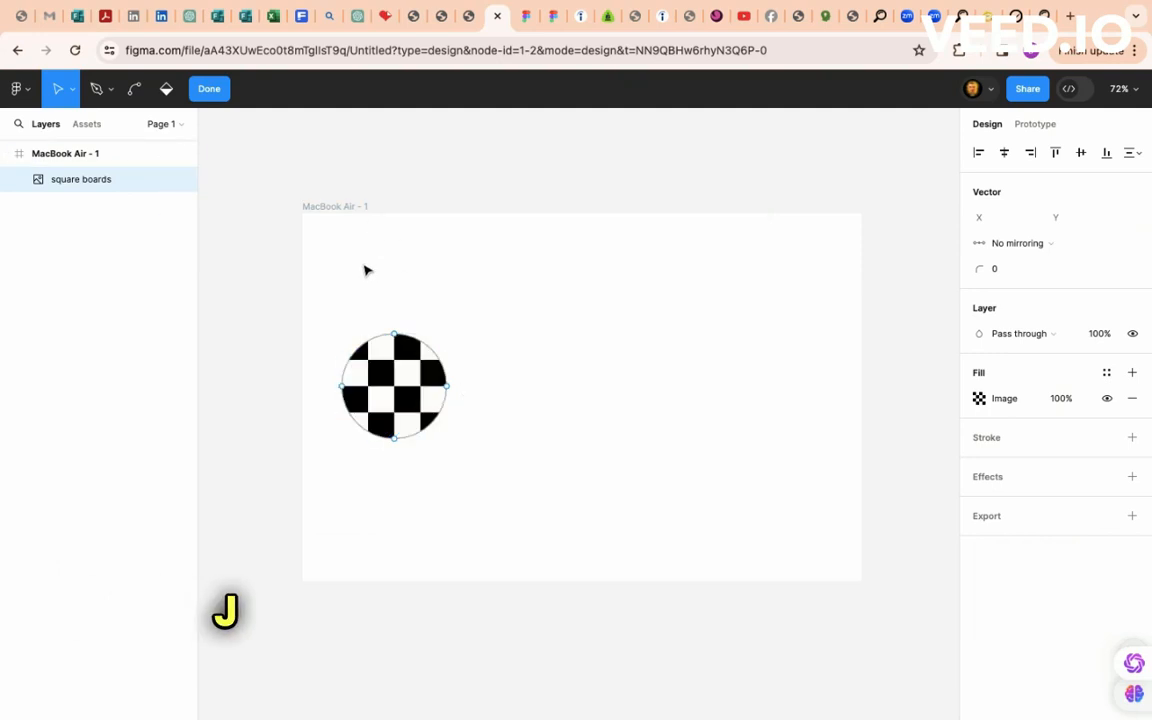
{"action": "key", "text": "Escape"}
- Duplicate the checkerboard circle and spread four copies evenly in a row across the frame
{"action": "key", "text": "super+d"}
{"action": "key", "text": "super+d"}
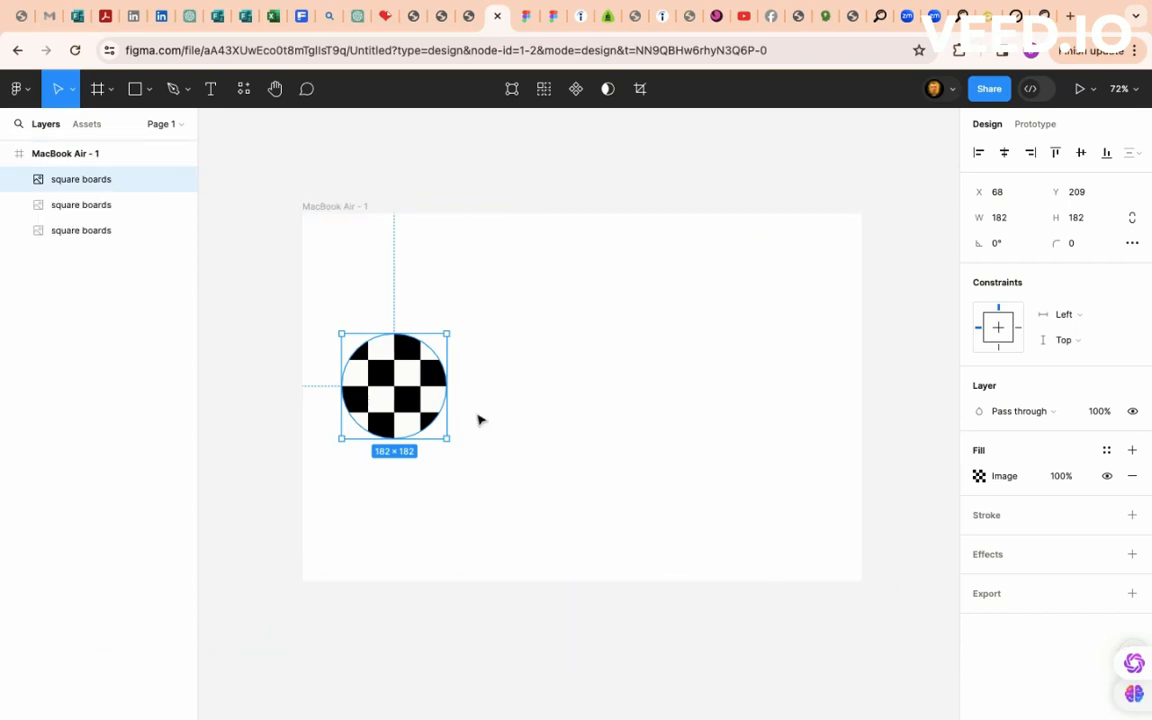
{"action": "key", "text": "super+d"}
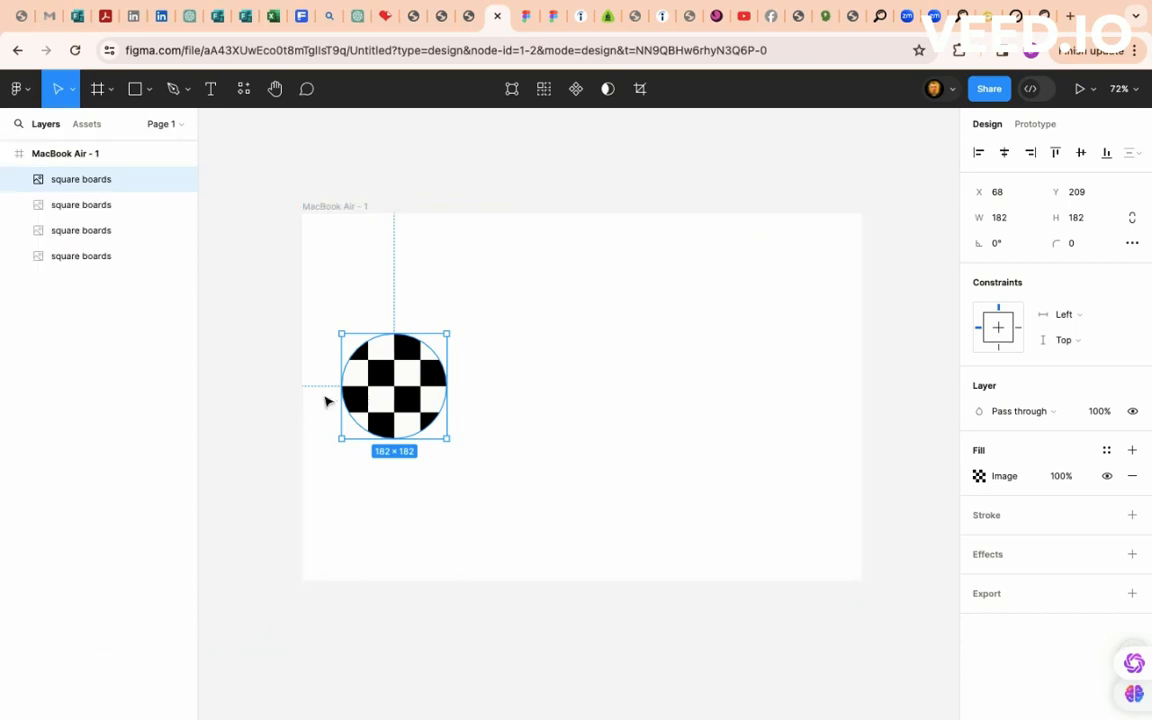
{"action": "left_click_drag", "start_coordinate": [345, 398], "coordinate": [466, 374]}
{"action": "left_click", "coordinate": [385, 381]}
{"action": "left_click_drag", "start_coordinate": [385, 381], "coordinate": [633, 371]}
{"action": "left_click", "coordinate": [388, 381]}
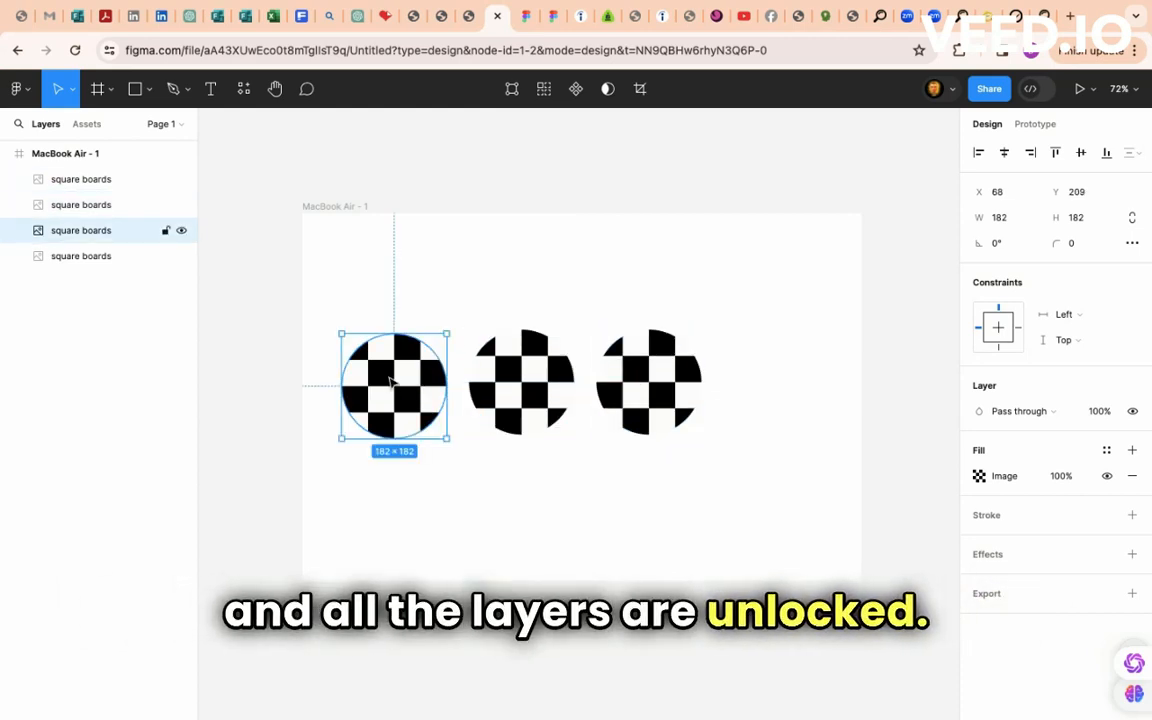
{"action": "left_click_drag", "start_coordinate": [388, 381], "coordinate": [771, 379]}
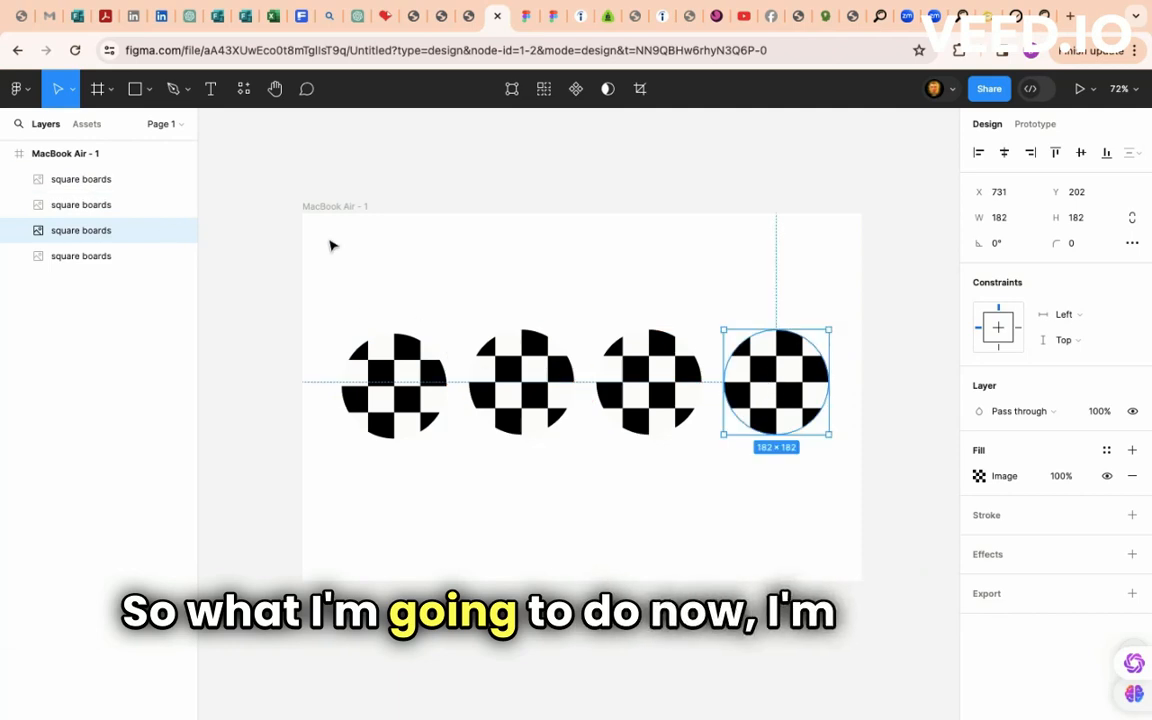
- Draw Frame 1 (920×306) around the four circles, undoing an accidental flatten, and position it
{"action": "left_click", "coordinate": [77, 152]}
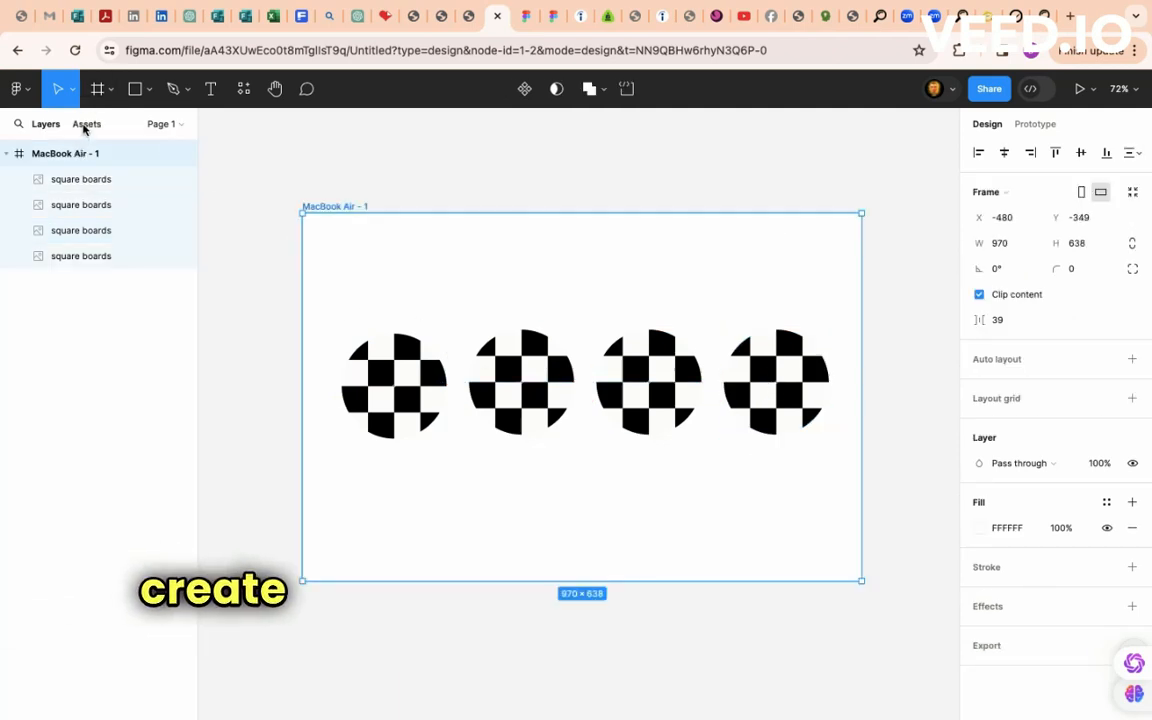
{"action": "left_click", "coordinate": [96, 92]}
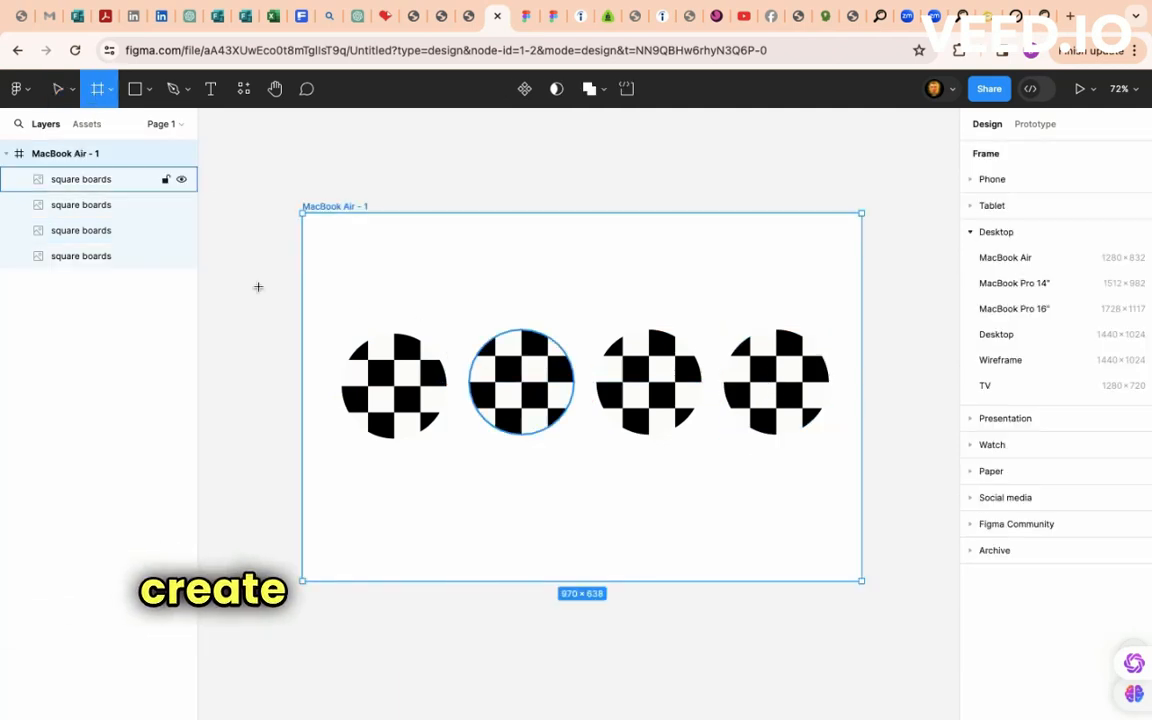
{"action": "left_click_drag", "start_coordinate": [319, 301], "coordinate": [848, 478]}
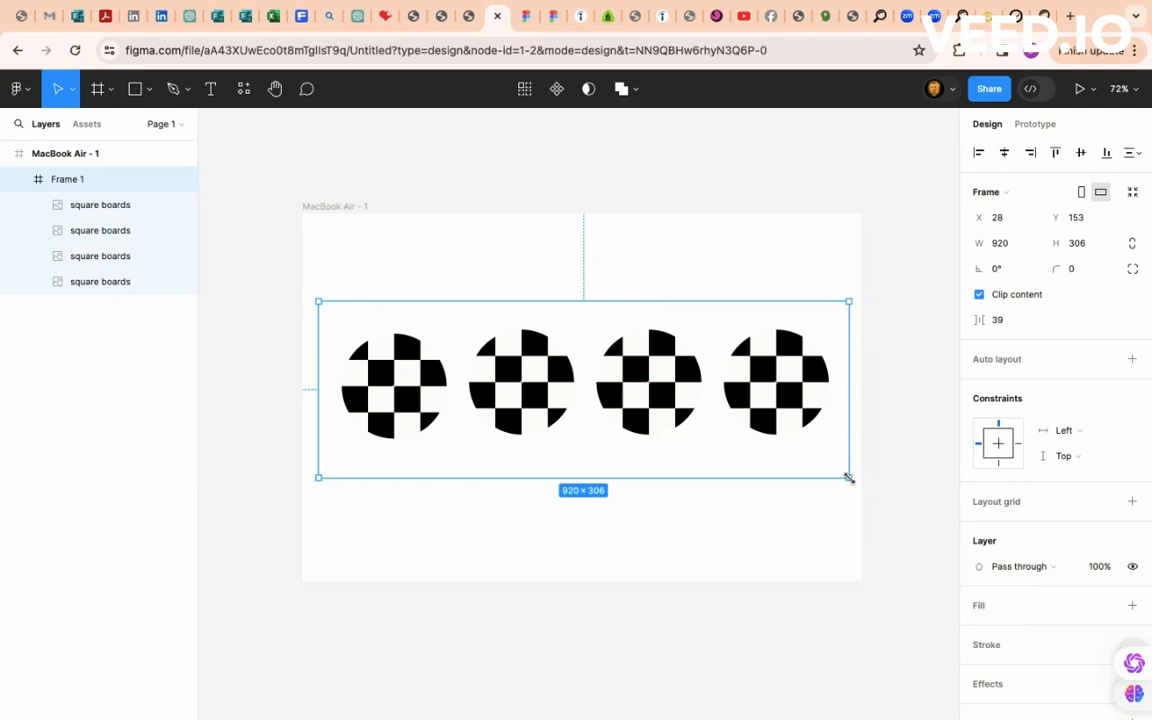
{"action": "key", "text": "super+e"}
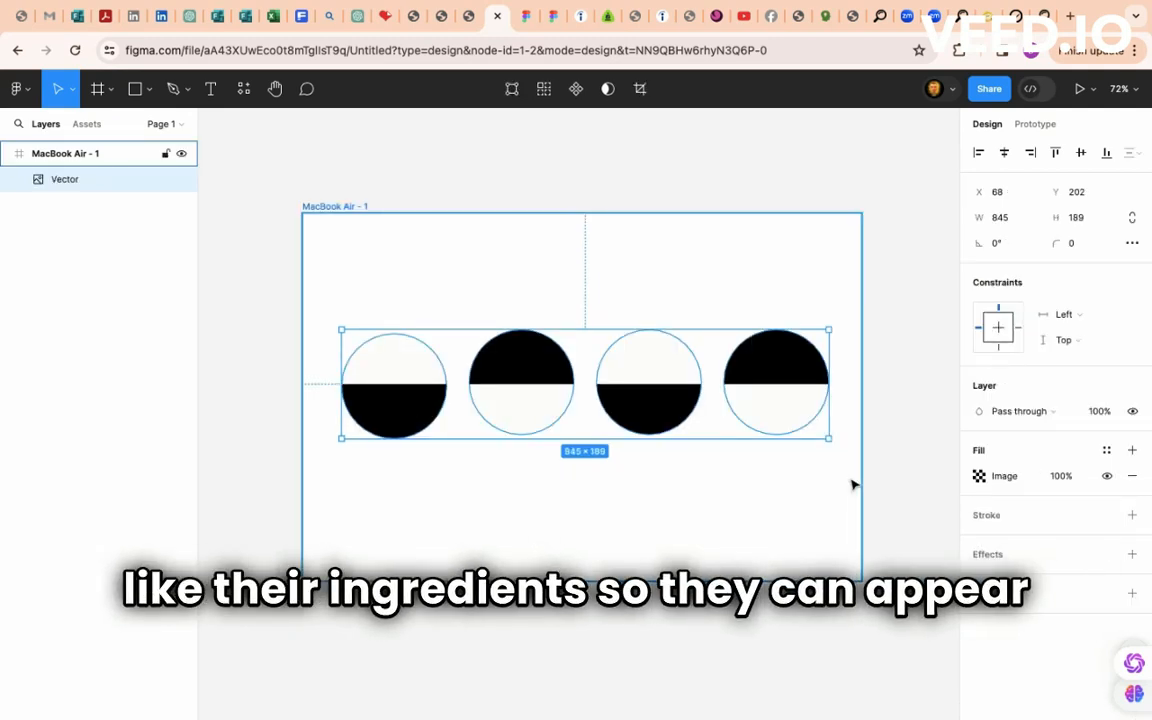
{"action": "key", "text": "super+z"}
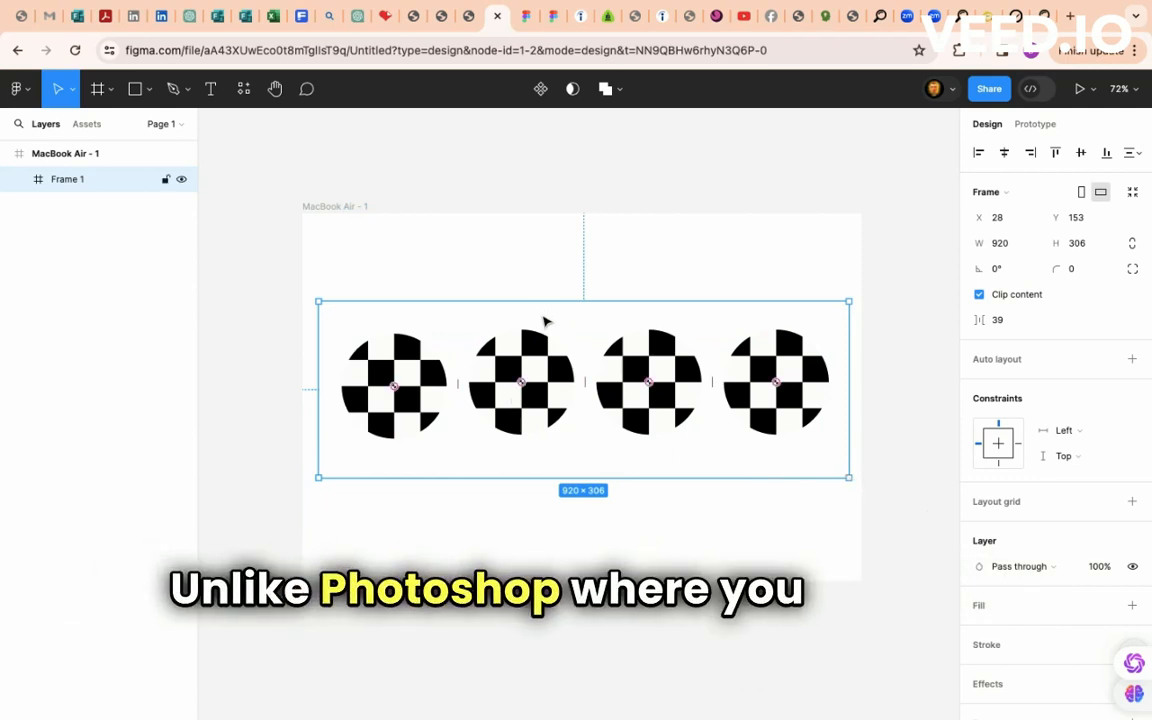
{"action": "mouse_move", "coordinate": [533, 320]}
{"action": "left_mouse_down"}
{"action": "mouse_move", "coordinate": [537, 350]}
{"action": "mouse_move", "coordinate": [522, 291]}
{"action": "mouse_move", "coordinate": [537, 360]}
{"action": "mouse_move", "coordinate": [535, 321]}
{"action": "mouse_move", "coordinate": [537, 331]}
{"action": "left_mouse_up"}
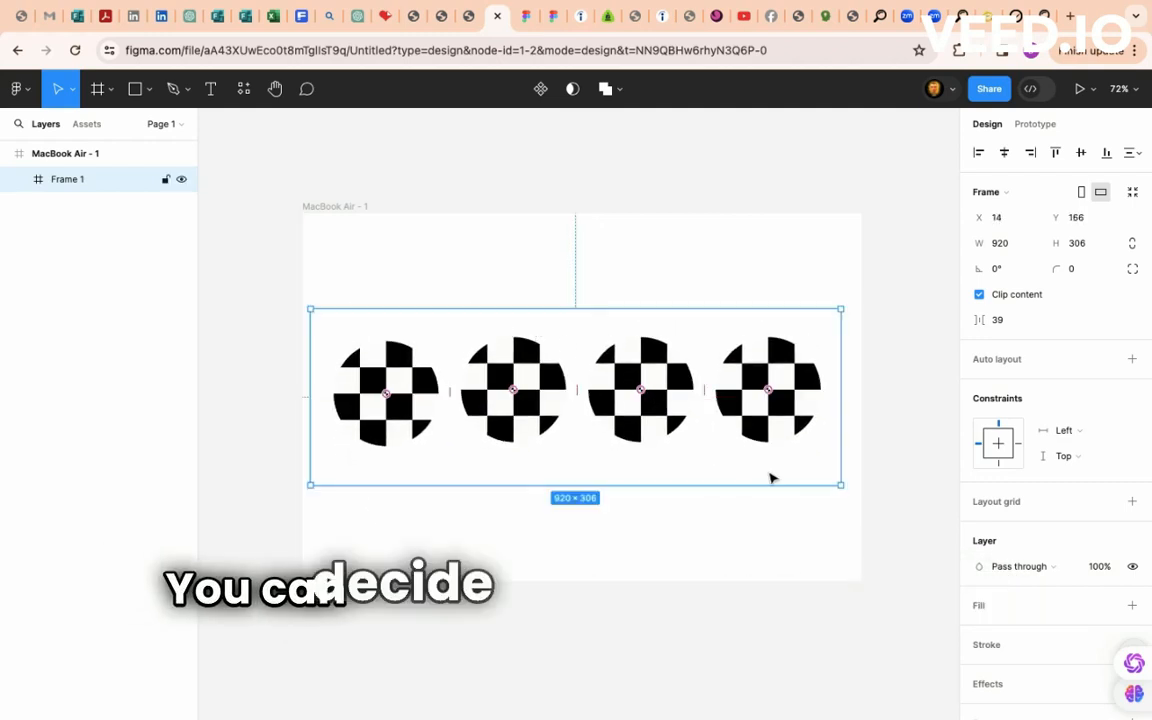
- Rotate Frame 1 to 33.49° so the circles run diagonally, then nudge the MacBook Air frame down
{"action": "left_click_drag", "start_coordinate": [846, 492], "coordinate": [838, 320]}
{"action": "key", "text": "Return"}
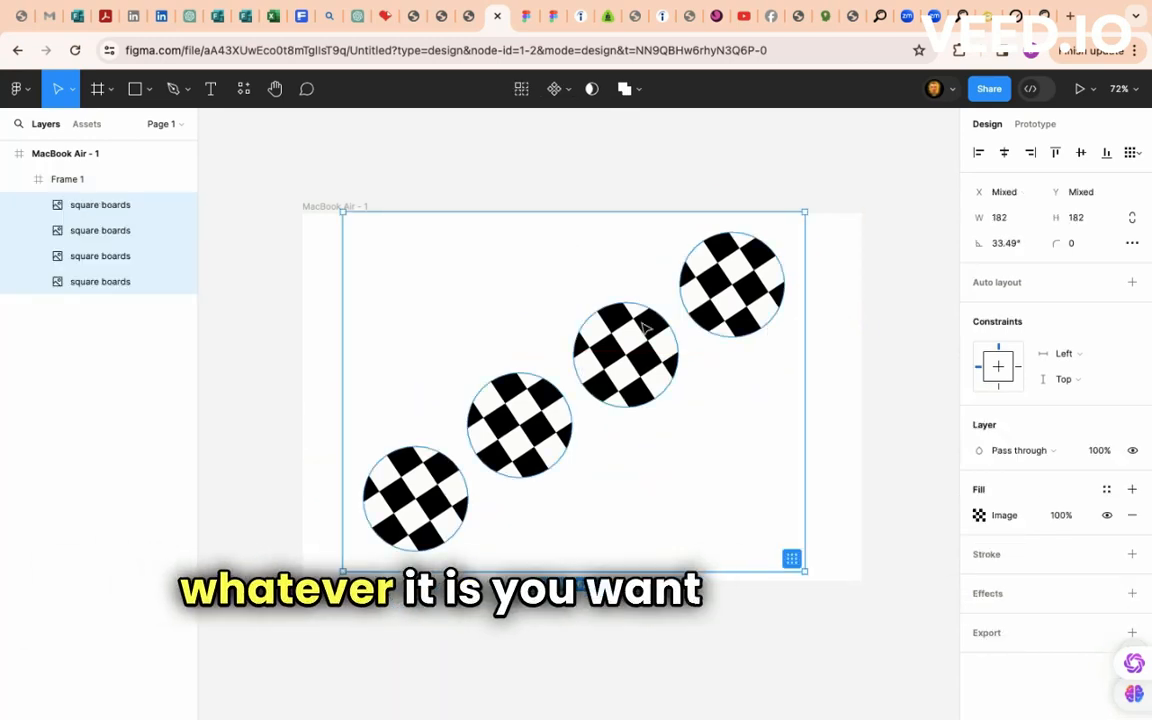
{"action": "left_click_drag", "start_coordinate": [331, 214], "coordinate": [316, 299]}
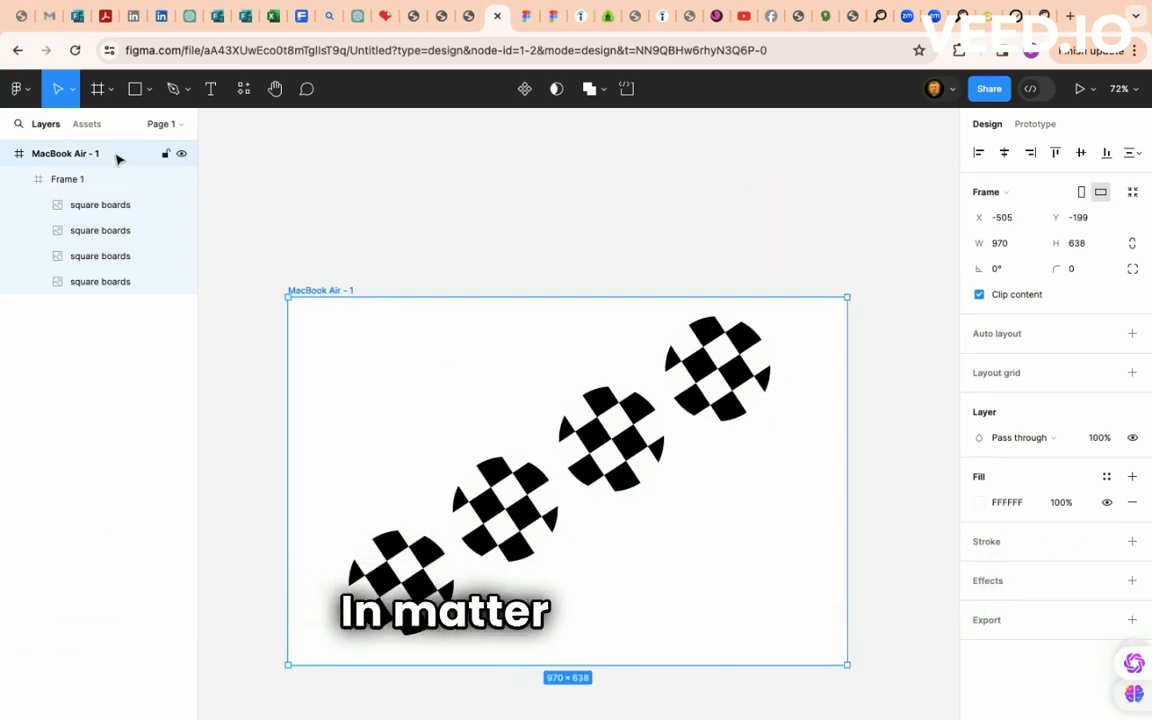
{"action": "left_click", "coordinate": [417, 405]}
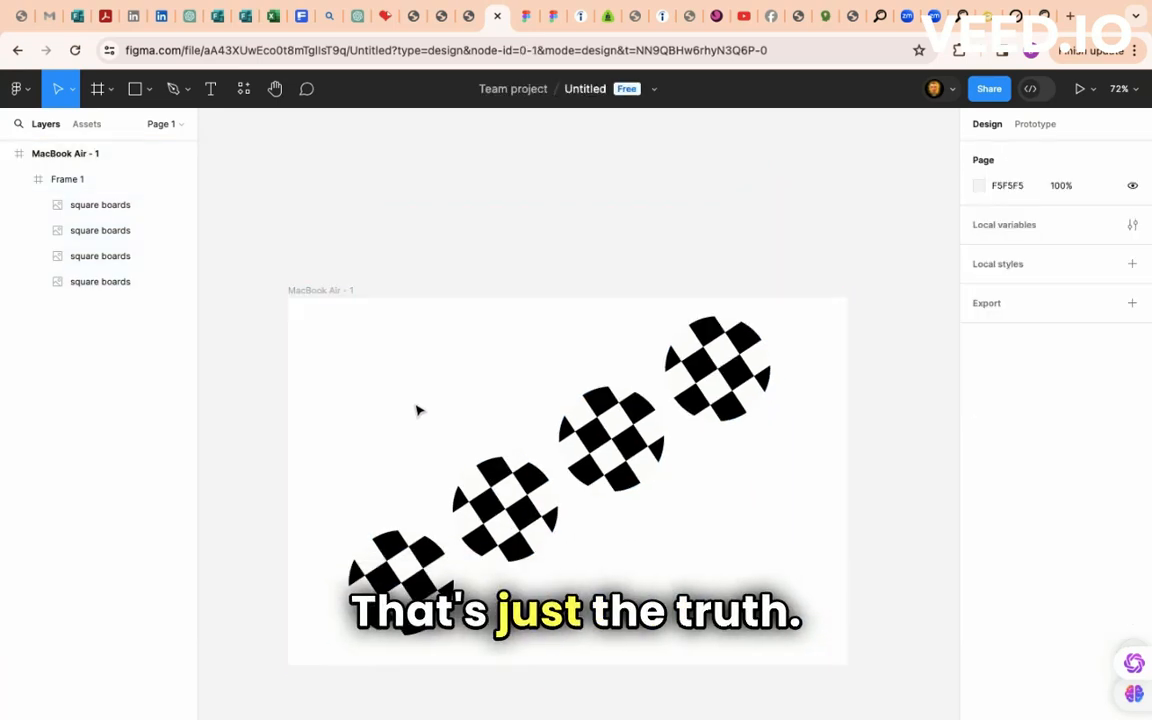
{"action": "left_click_drag", "start_coordinate": [416, 404], "coordinate": [417, 337]}
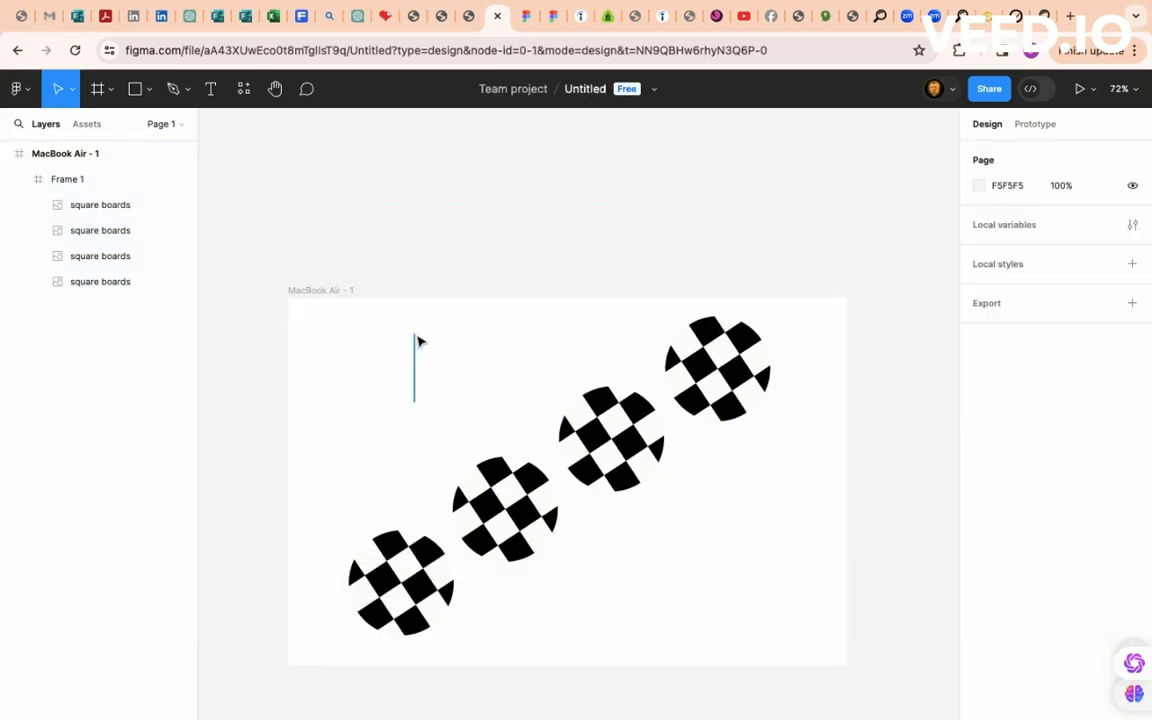
- Select the MacBook Air - 1 frame and launch its prototype preview
{"action": "left_click", "coordinate": [120, 153]}
{"action": "scroll", "coordinate": [481, 298], "scroll_direction": "down", "scroll_amount": 5}
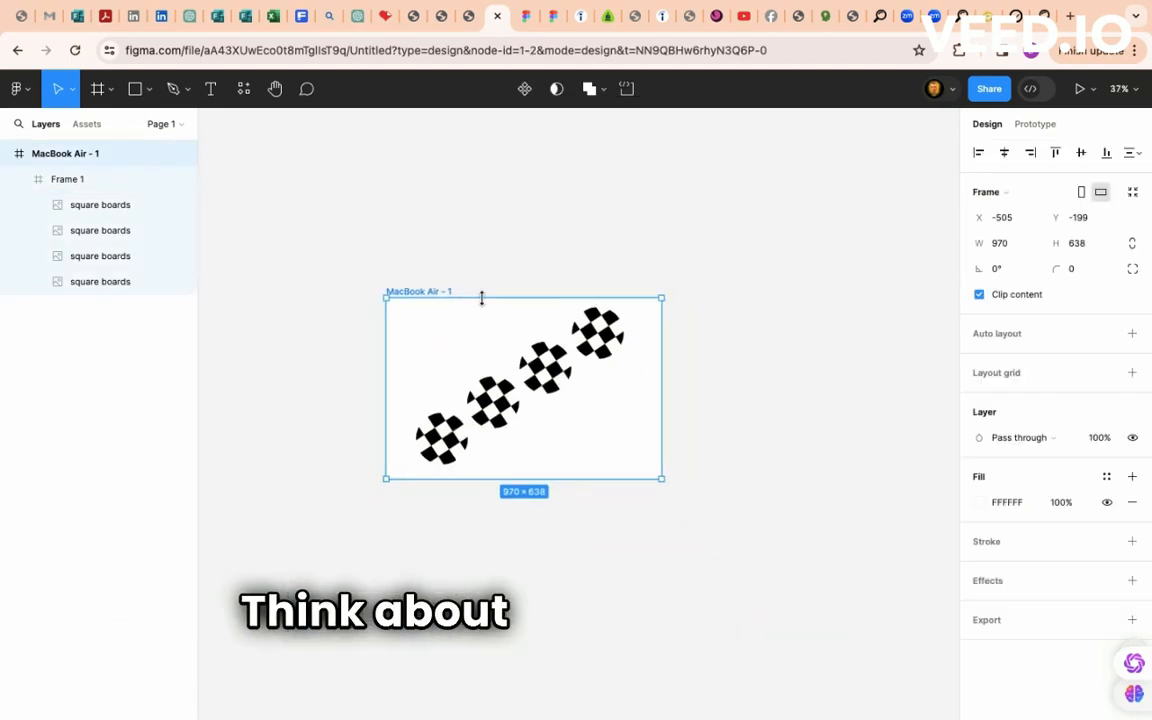
{"action": "scroll", "coordinate": [488, 336], "scroll_direction": "up", "scroll_amount": 2}
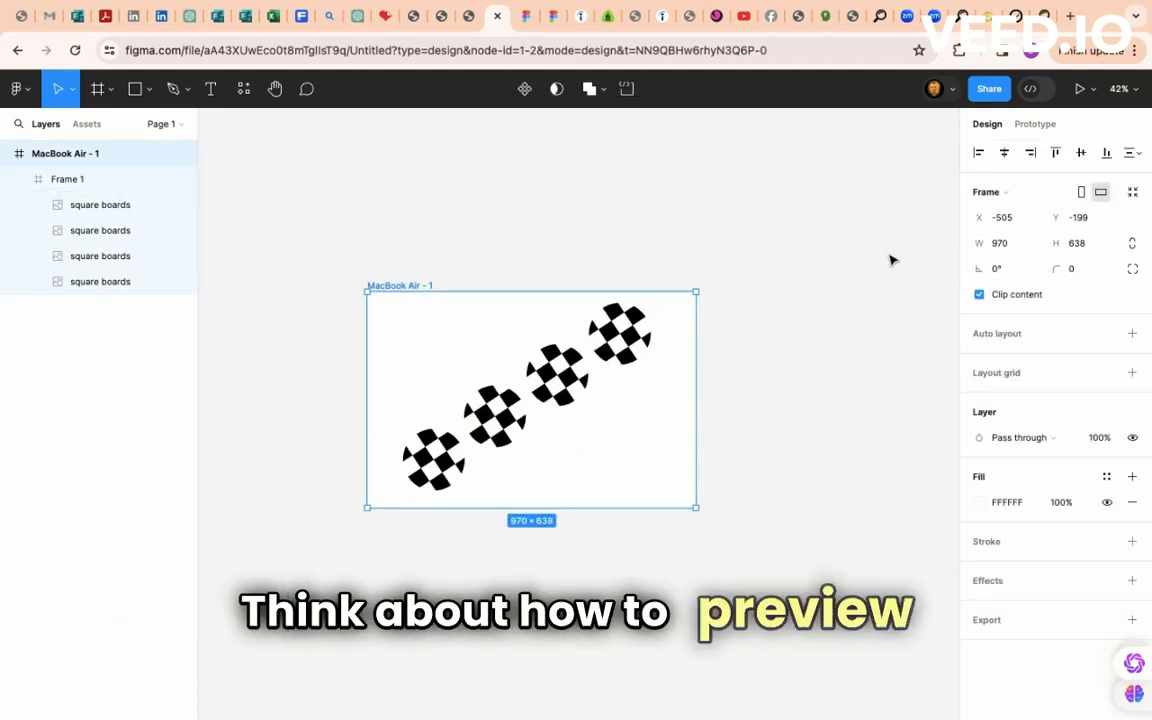
{"action": "left_click", "coordinate": [1082, 92]}
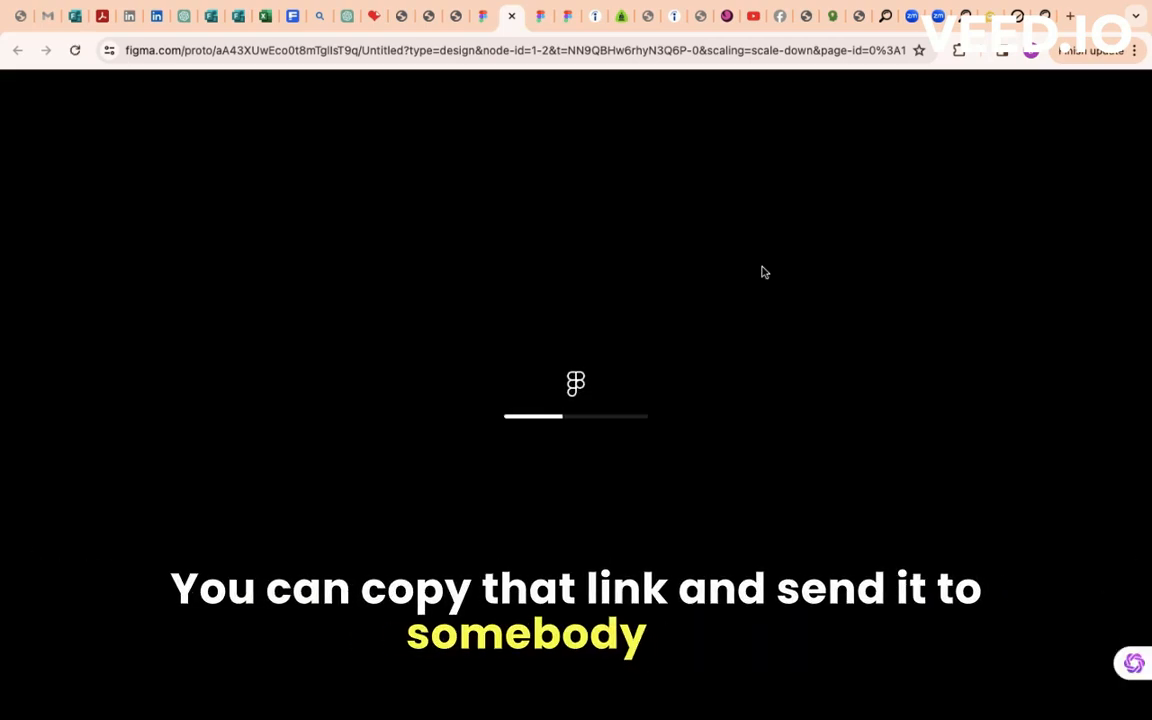
- Check the diagonal checkerboard circles in the MacBook mockup preview, then switch back to the Figma design file
{"action": "left_click", "coordinate": [516, 50]}
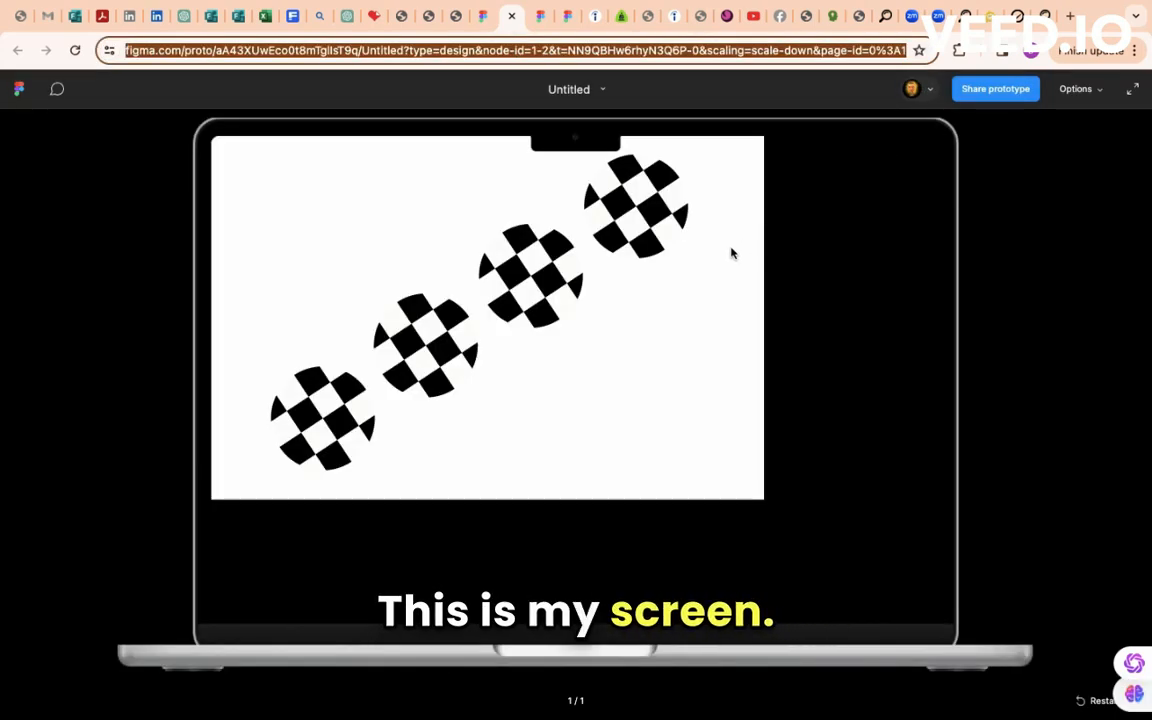
{"action": "left_click", "coordinate": [547, 325]}
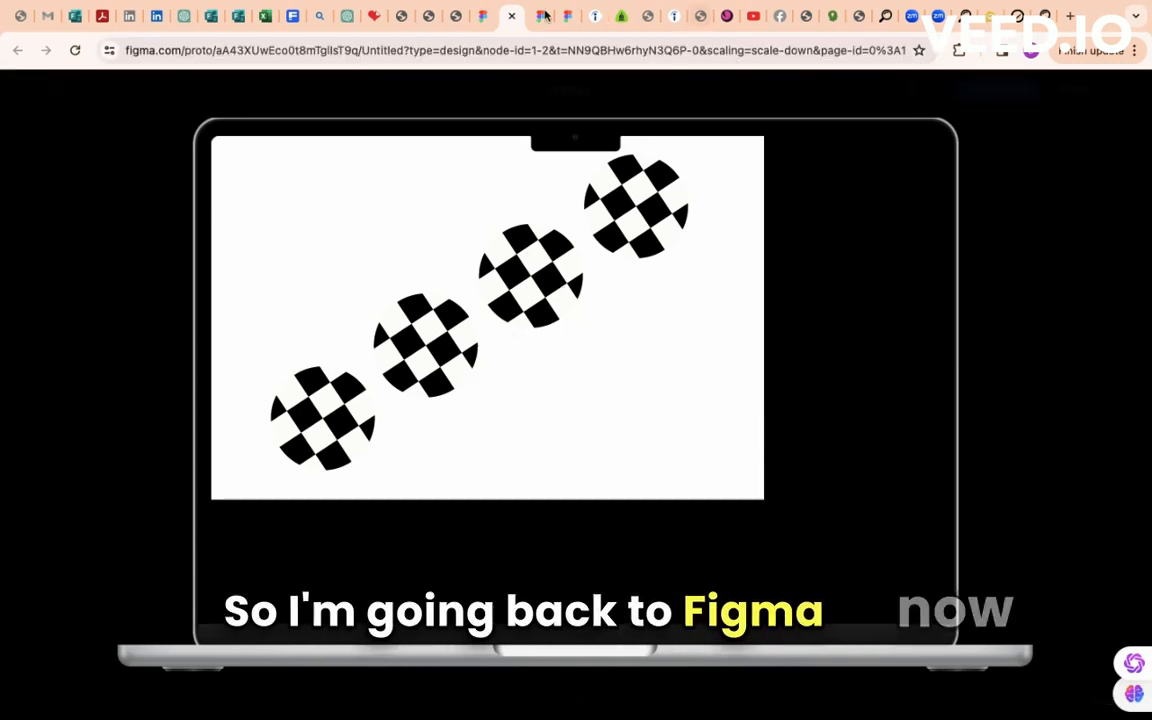
{"action": "left_click", "coordinate": [484, 16]}
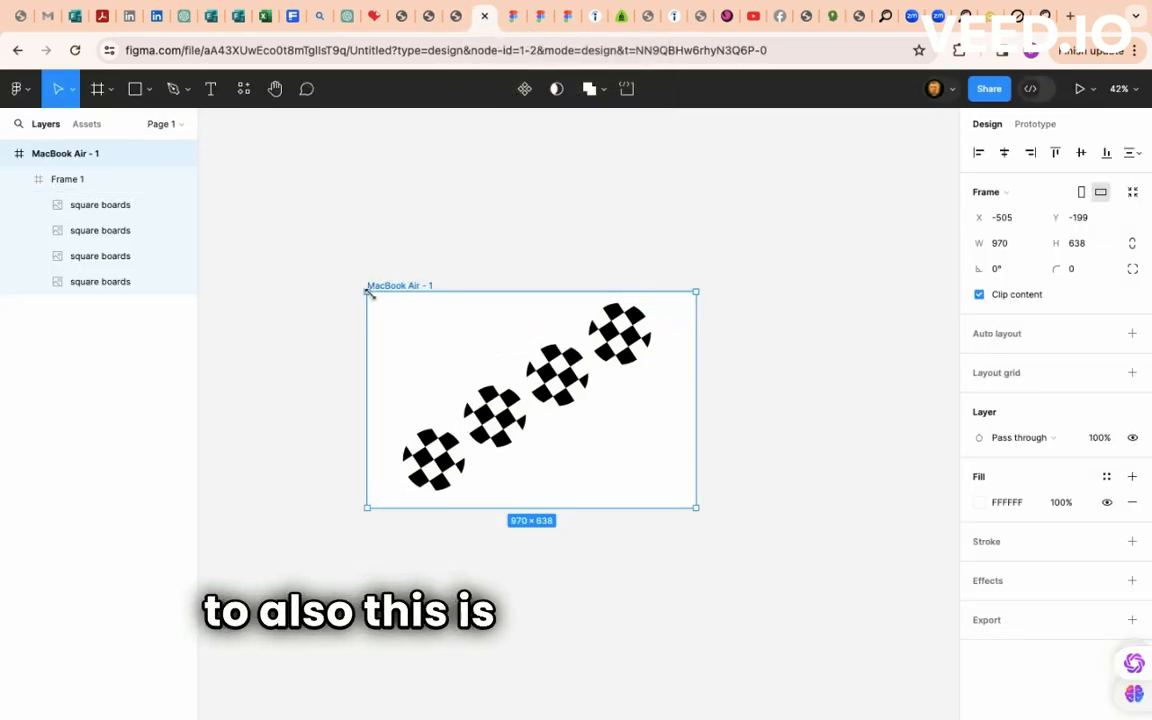
- Enlarge the MacBook Air - 1 frame to 1048×682 from its top-left corner and reselect it
{"action": "left_click_drag", "start_coordinate": [369, 291], "coordinate": [340, 274]}
{"action": "left_click", "coordinate": [558, 188]}
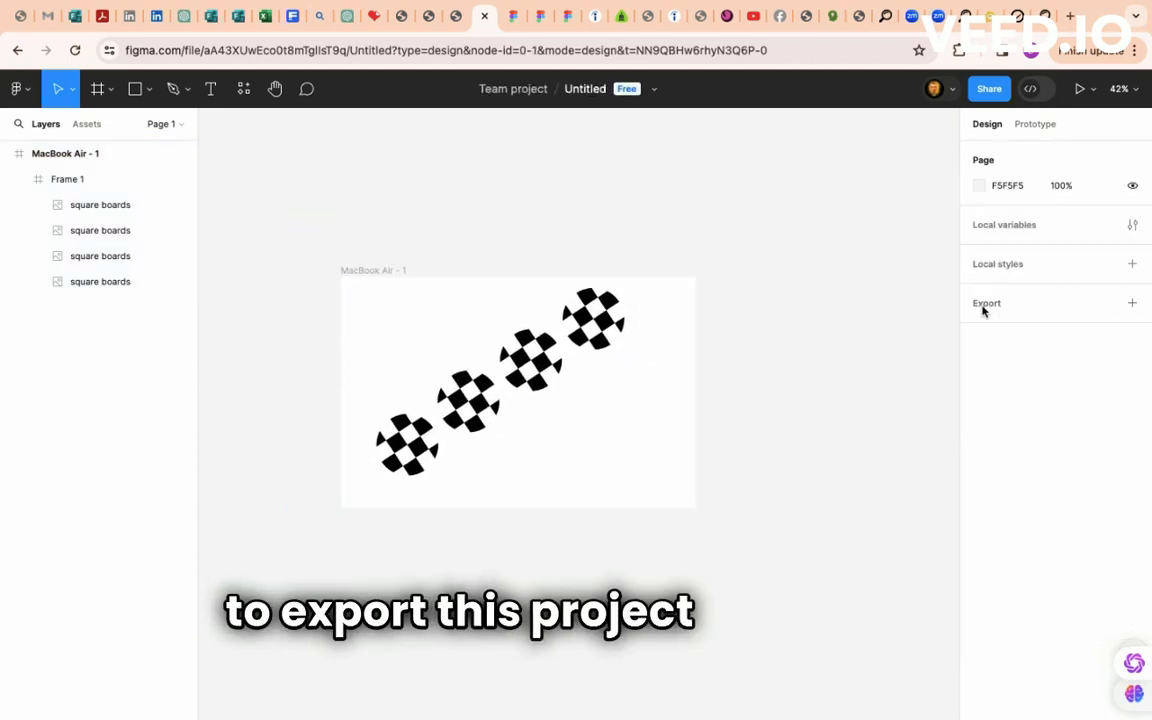
{"action": "left_click", "coordinate": [70, 154]}
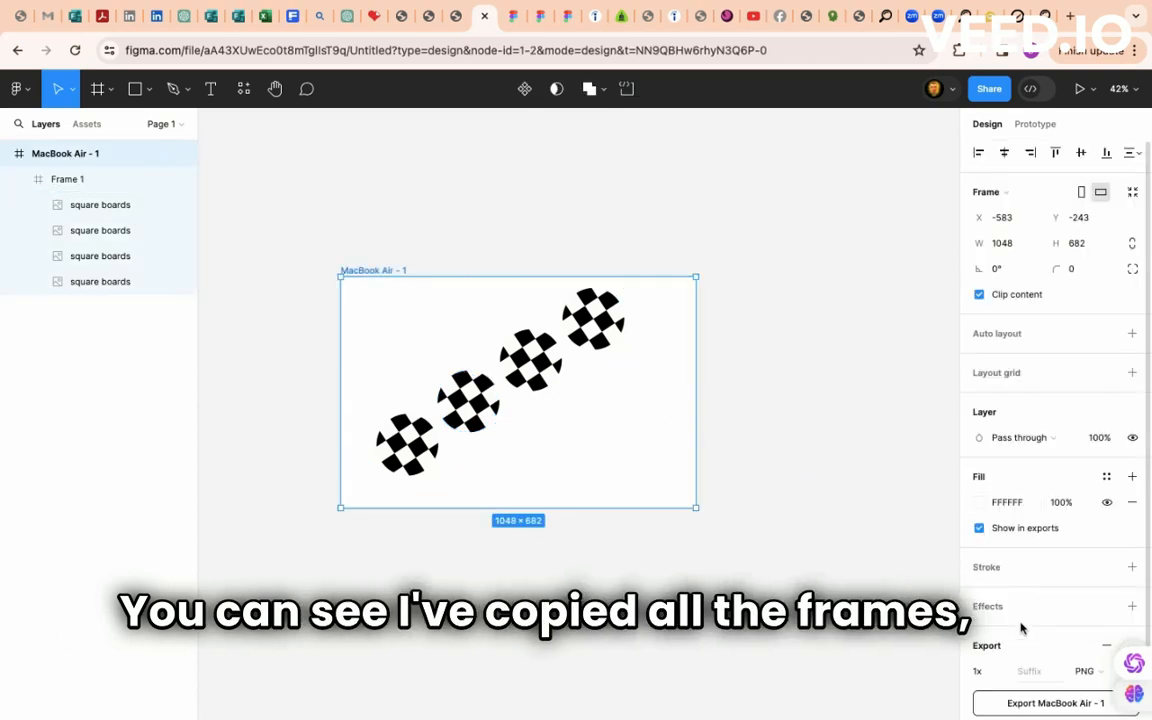
{"action": "scroll", "coordinate": [1012, 627], "scroll_direction": "down", "scroll_amount": 2}
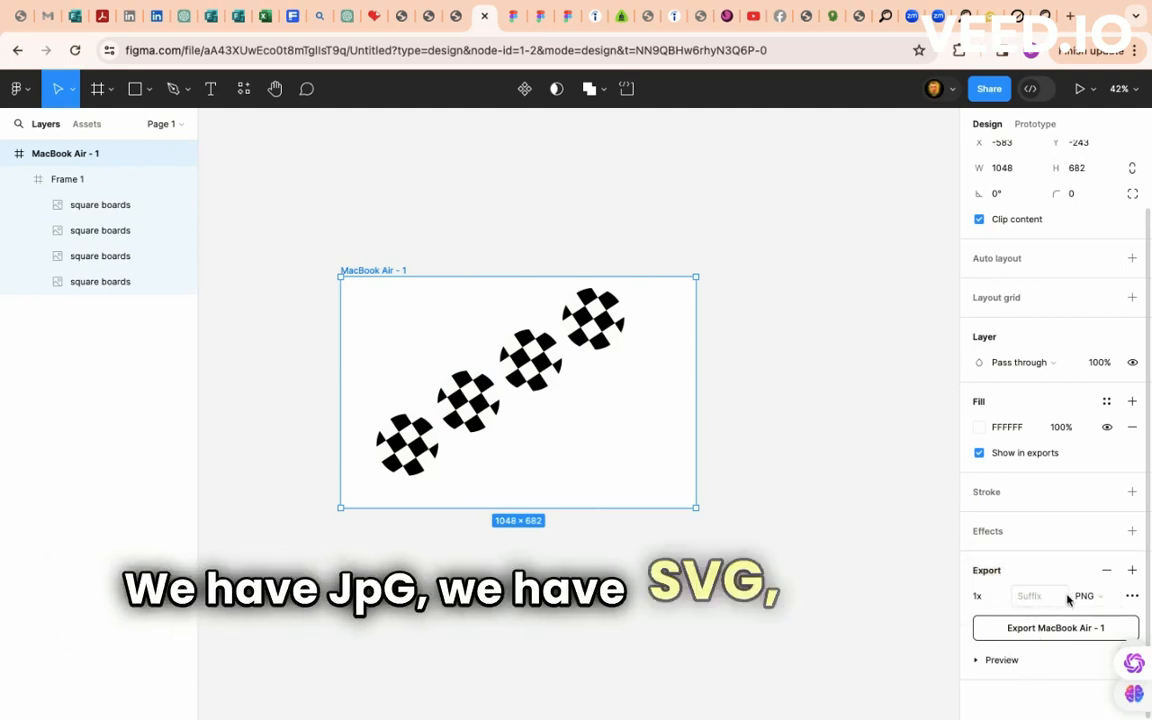
- Export MacBook Air - 1 as a PDF and open the downloaded file
{"action": "left_click", "coordinate": [1097, 597]}
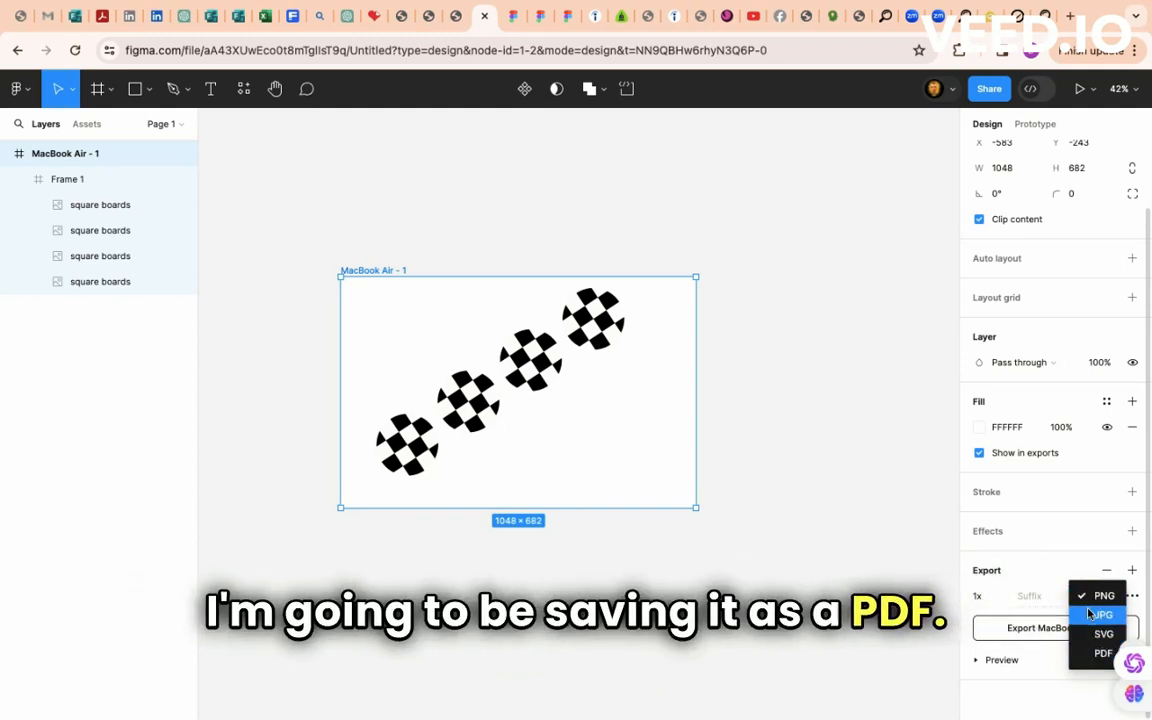
{"action": "left_click", "coordinate": [1081, 597]}
{"action": "left_click", "coordinate": [1084, 597]}
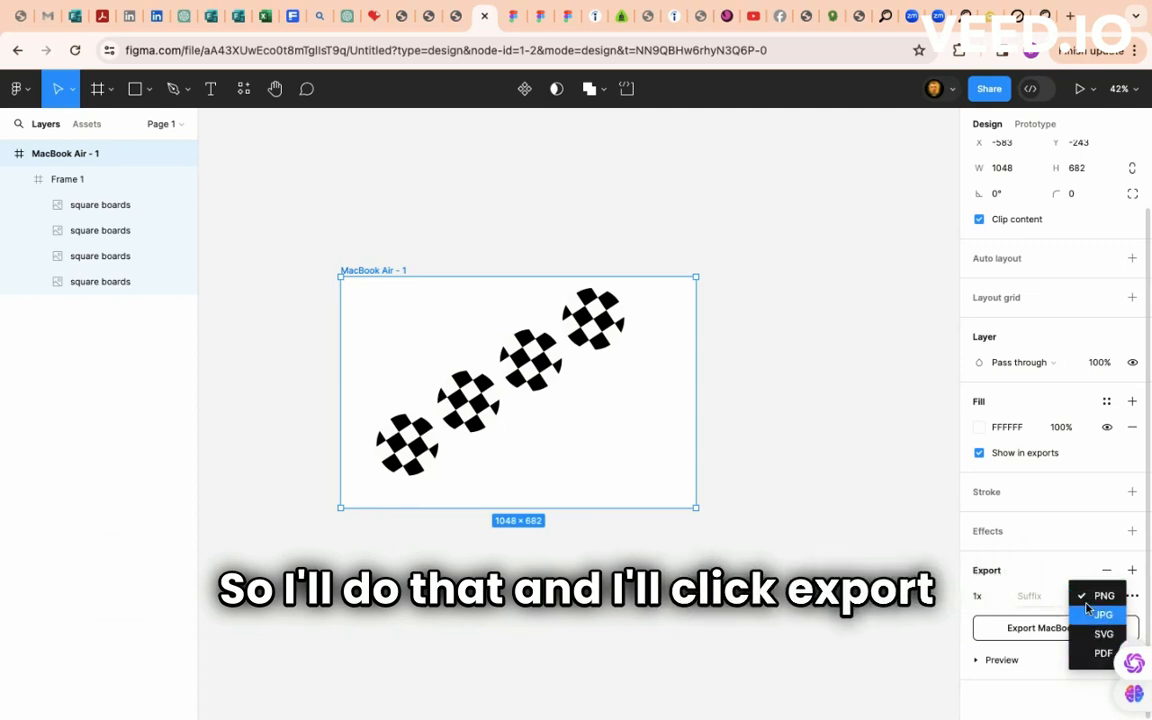
{"action": "left_click", "coordinate": [1100, 652]}
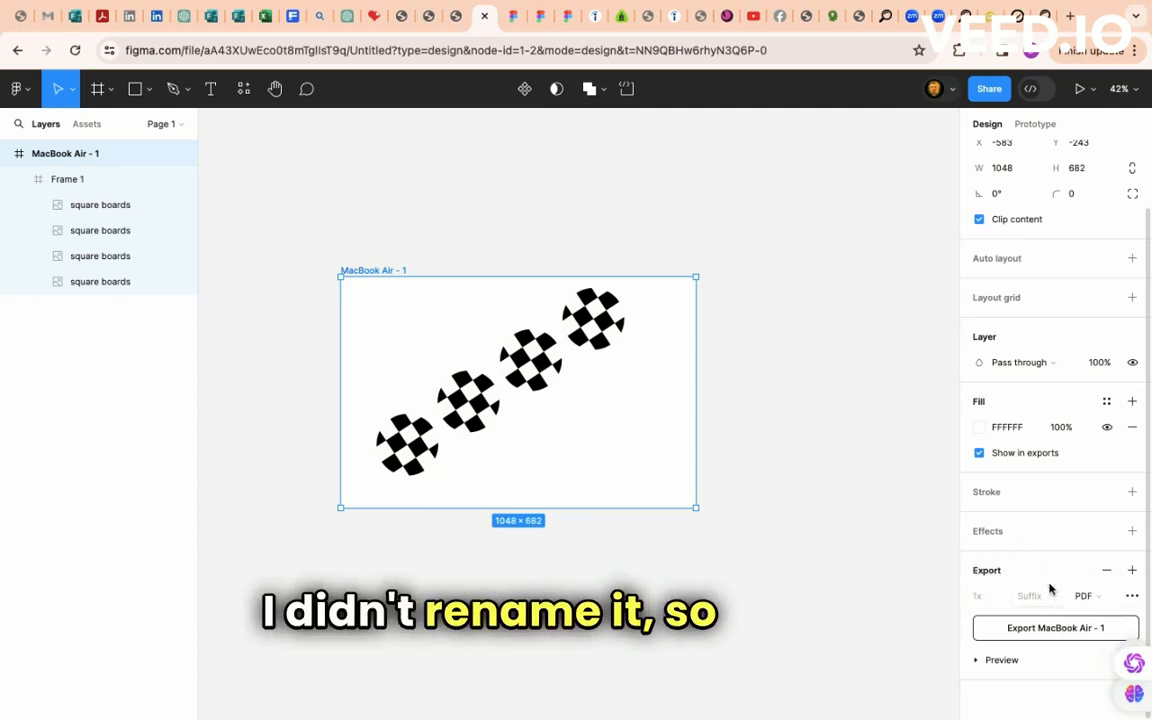
{"action": "left_click", "coordinate": [1075, 634]}
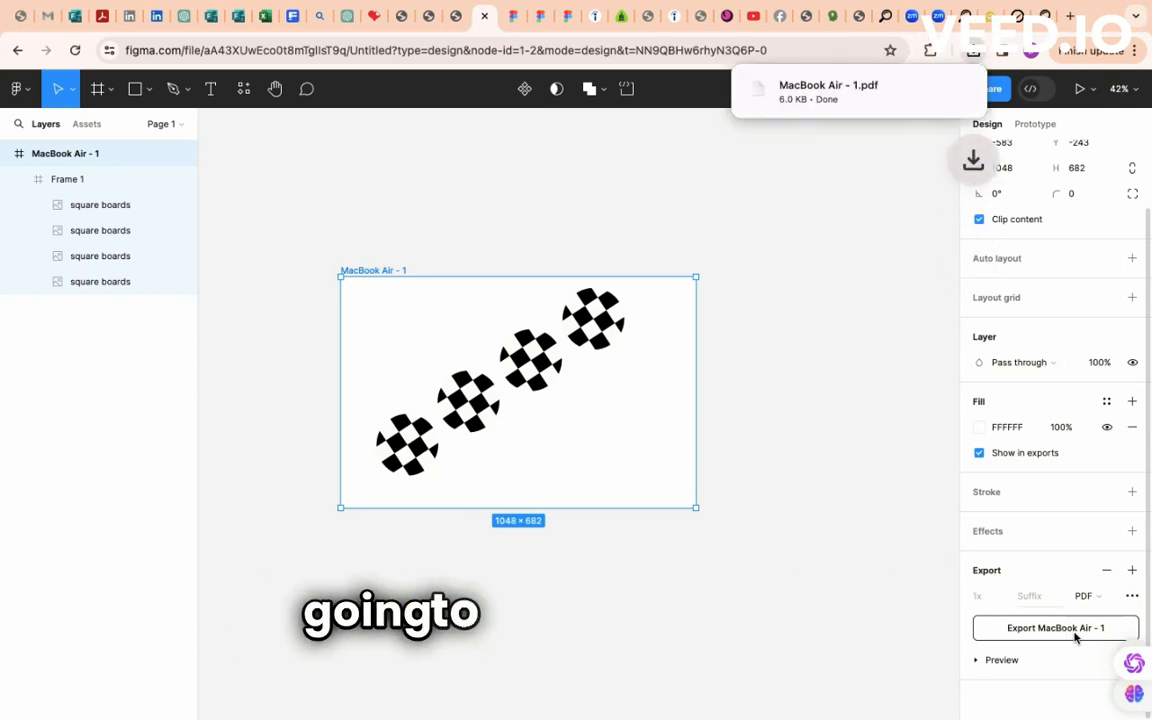
{"action": "left_click", "coordinate": [823, 98]}
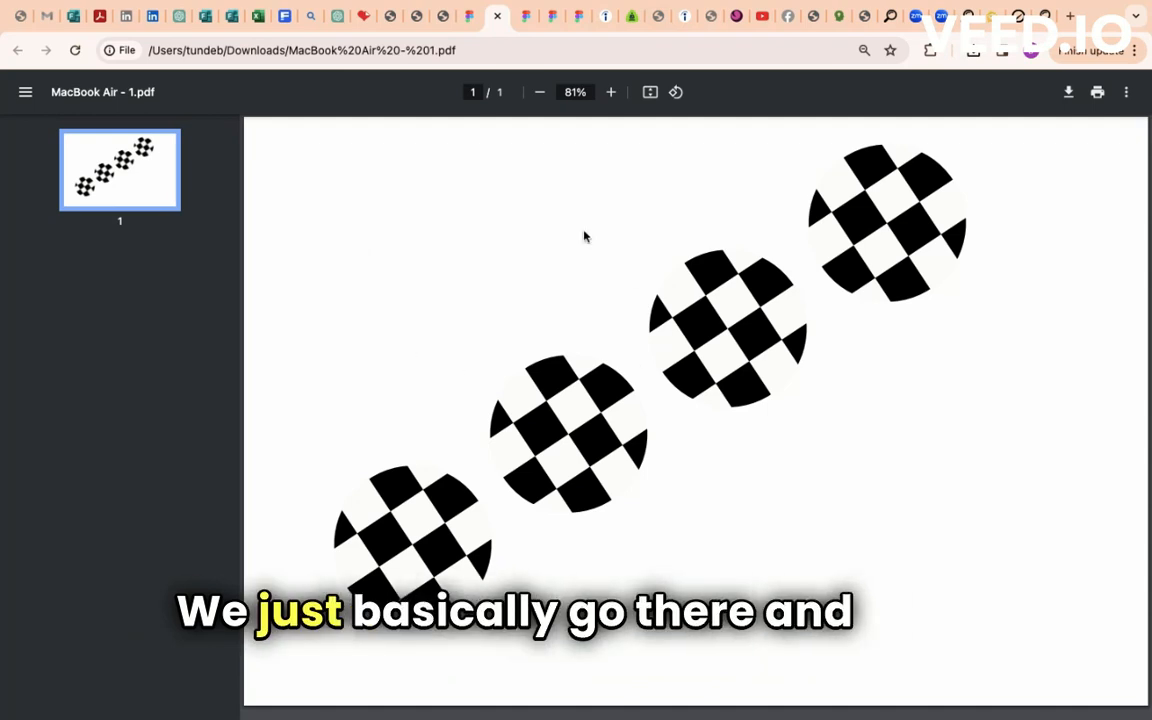
- Review MacBook Air - 1.pdf in Chrome, showing four checkerboard circles climbing diagonally
{"action": "mouse_move", "coordinate": [754, 20]}
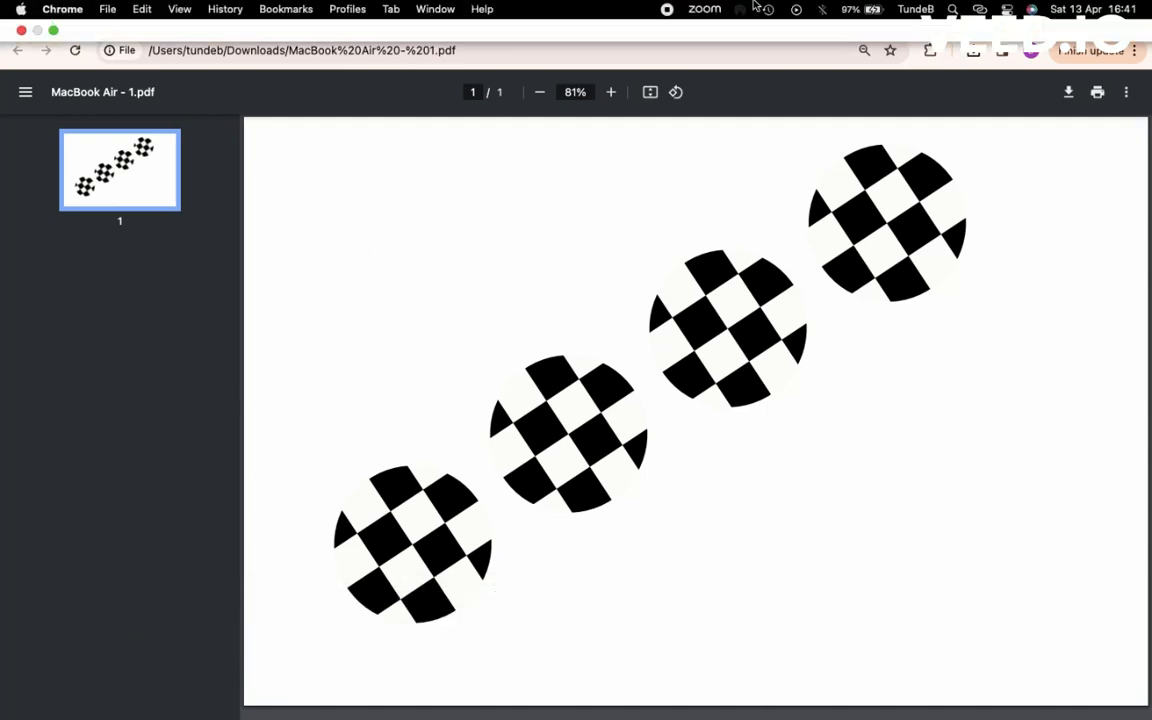